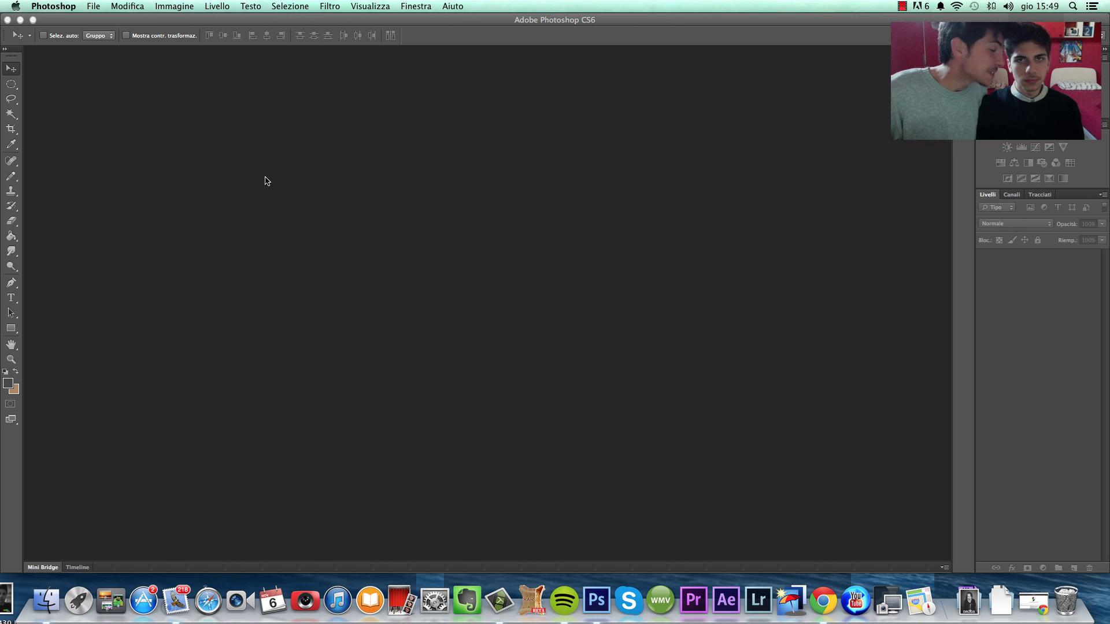
Show the File menu's document commands over the empty Photoshop workspace.
left_click(97, 5)
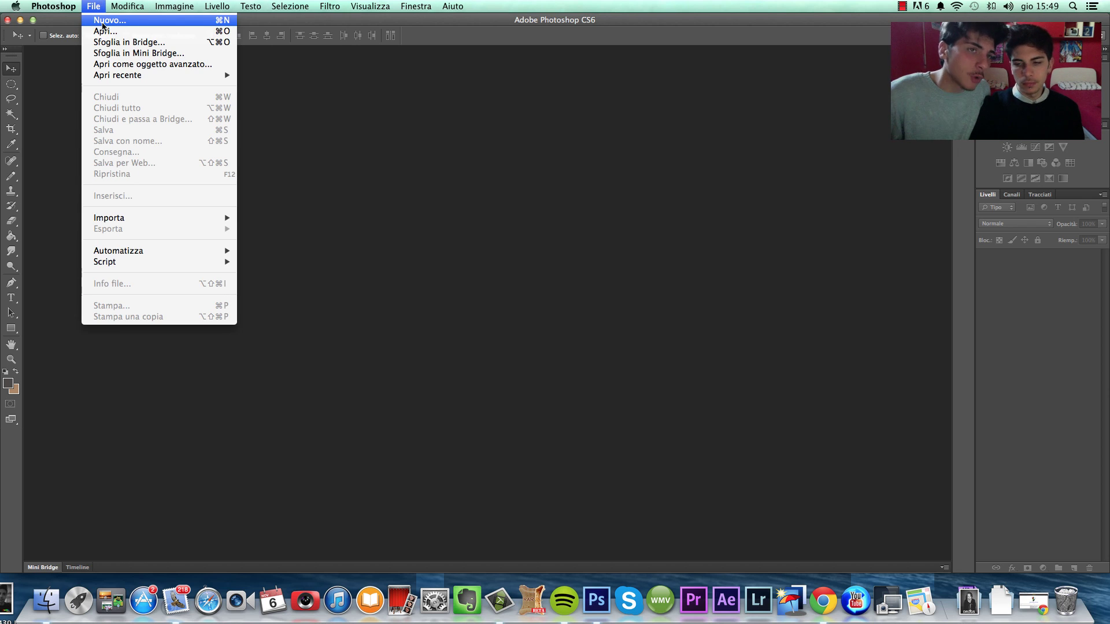
Create a new 1280 × 720 pixel document at 240 ppi, keeping pixel units.
left_click(103, 22)
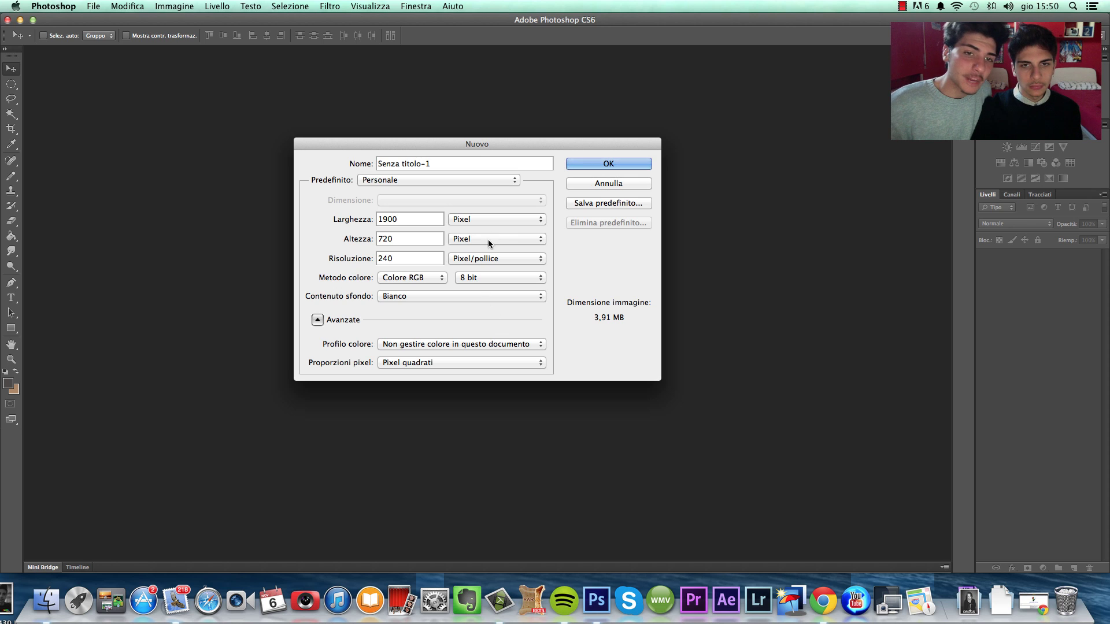
left_click(497, 221)
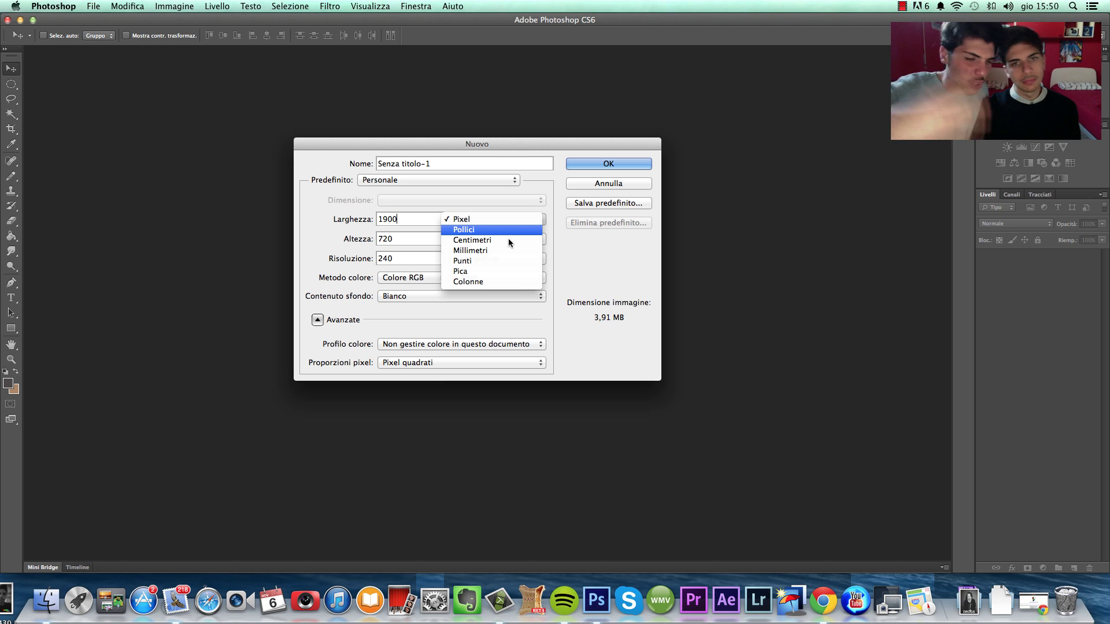
left_click(508, 238)
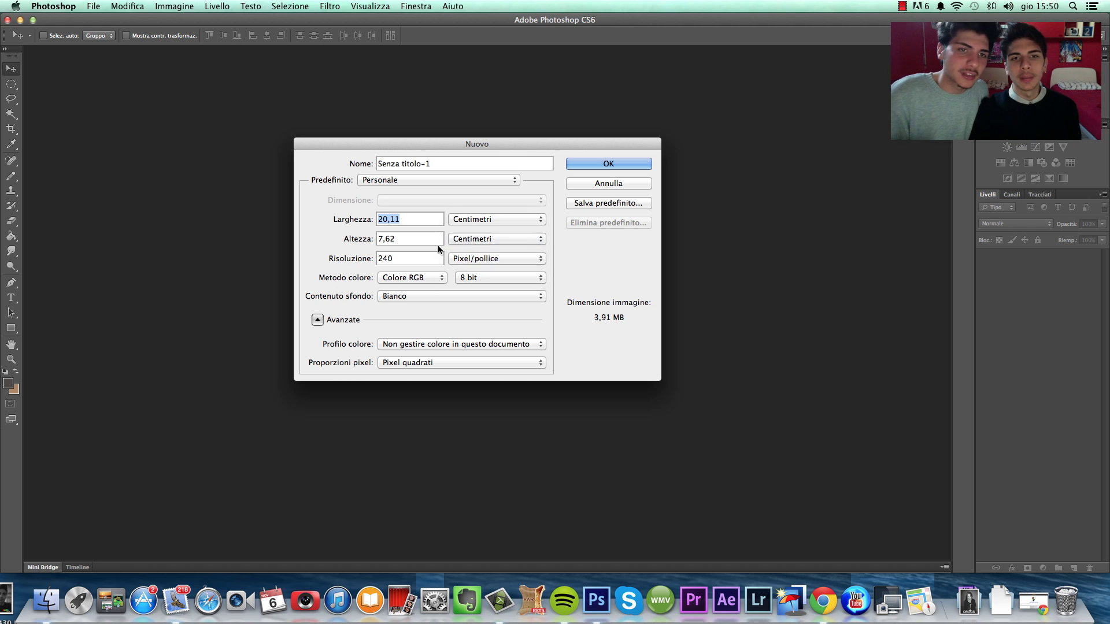
left_click(475, 220)
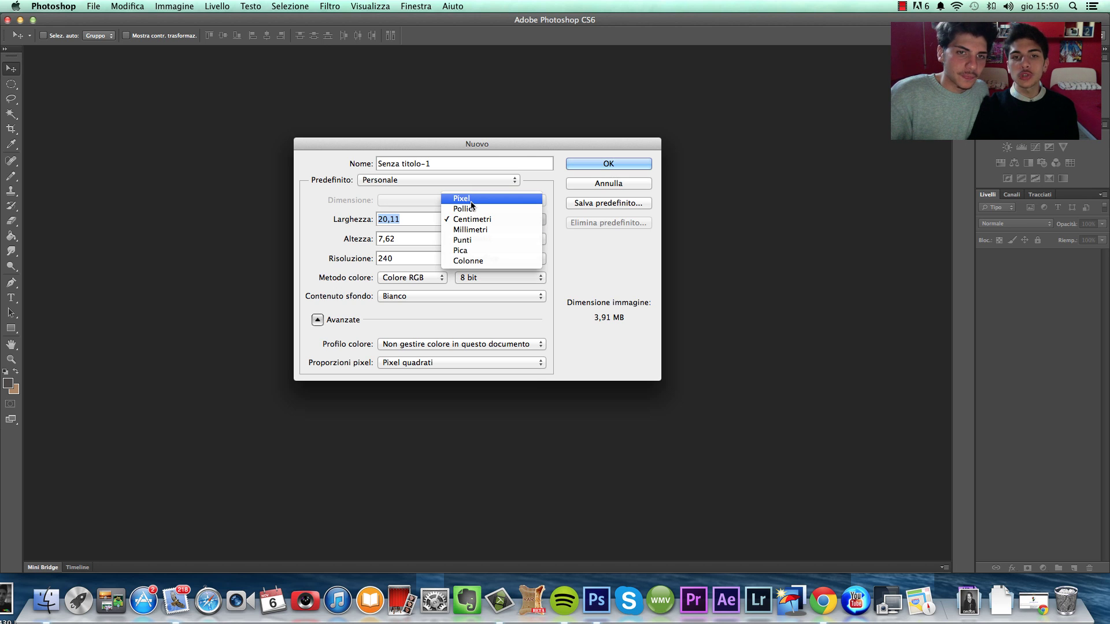
left_click(468, 199)
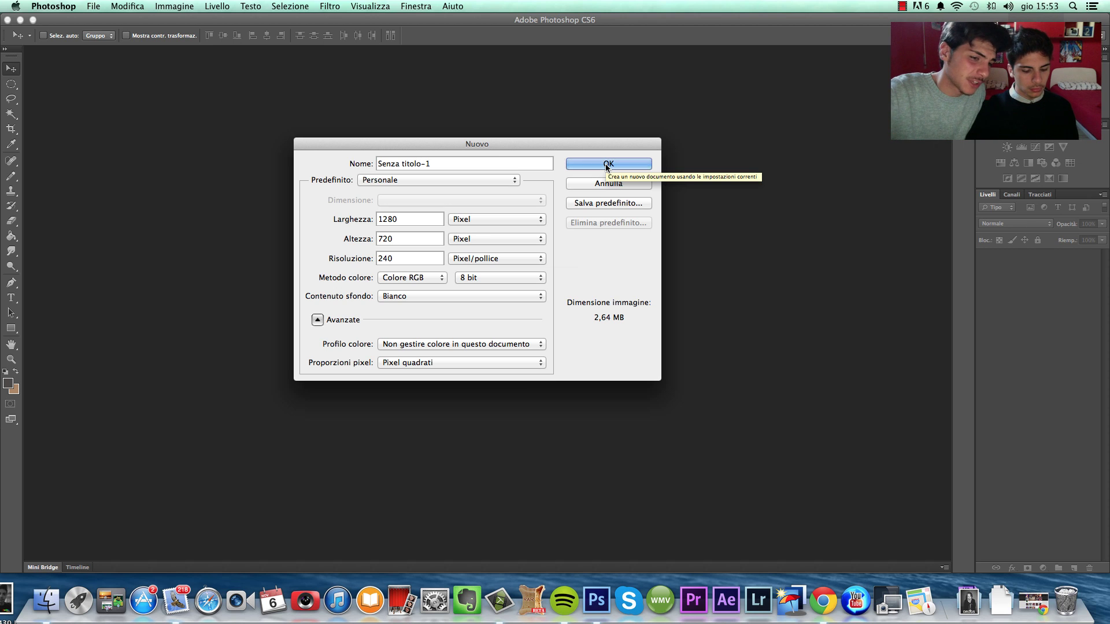
left_click(606, 165)
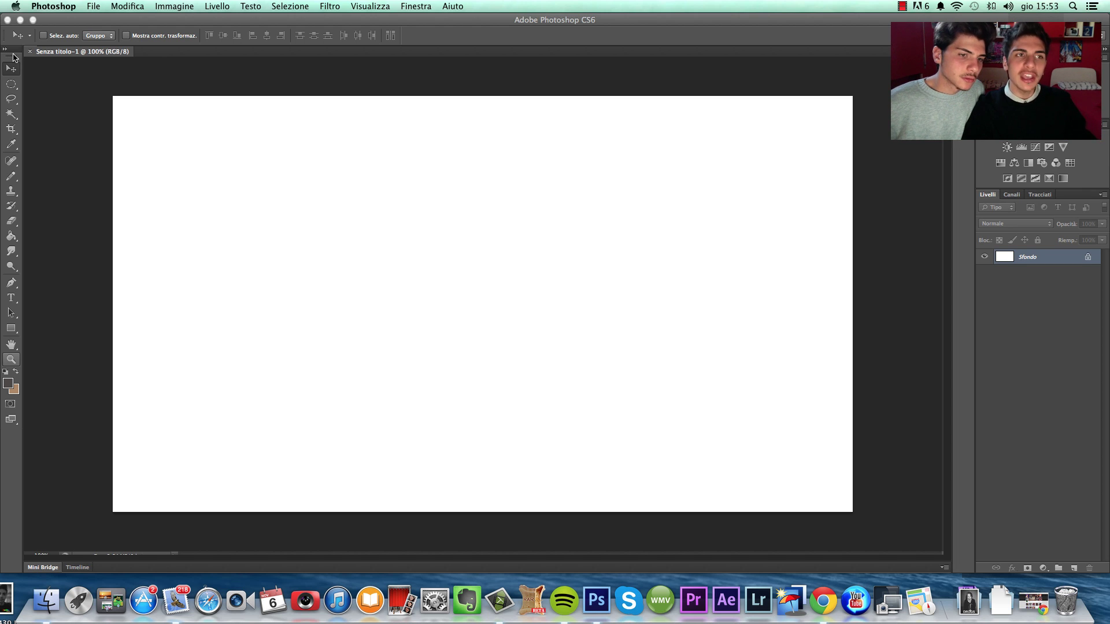
left_click(11, 83)
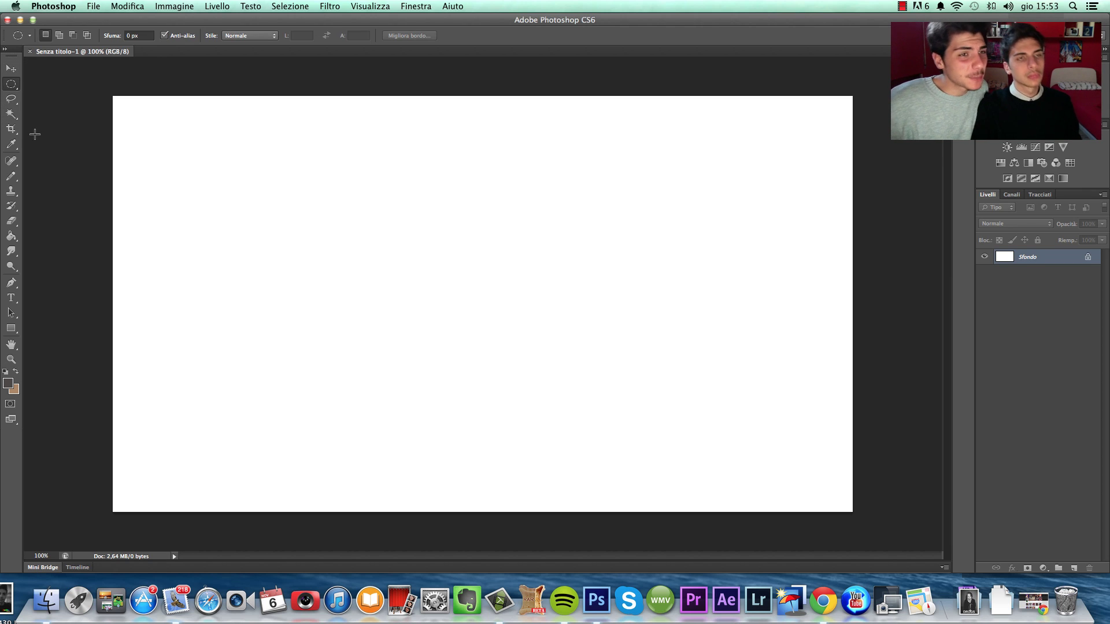
left_click(13, 86)
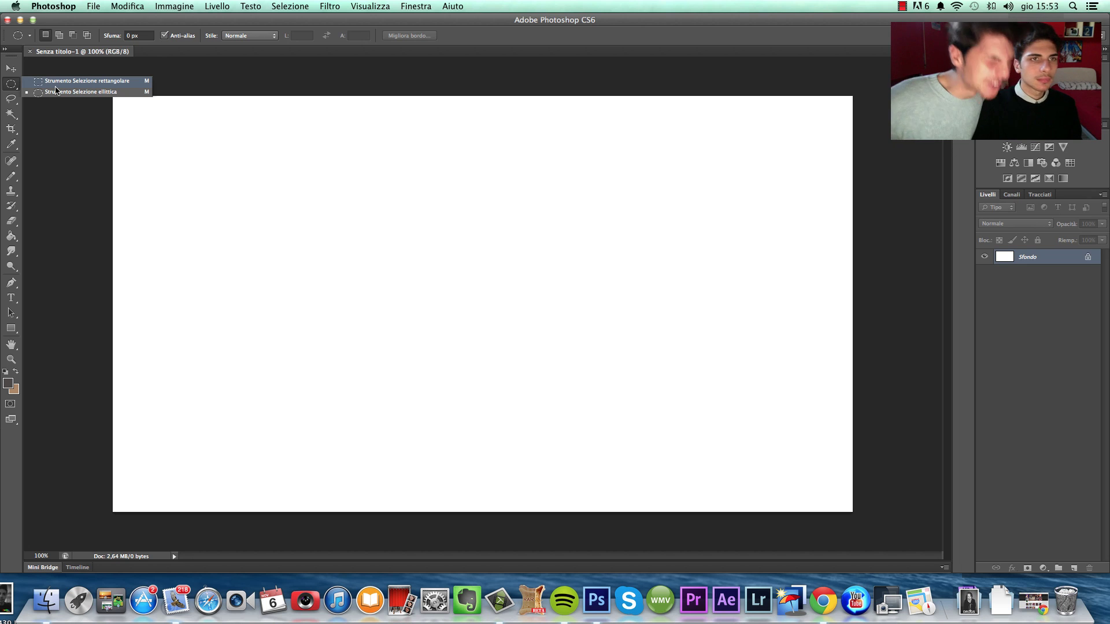
left_click(56, 91)
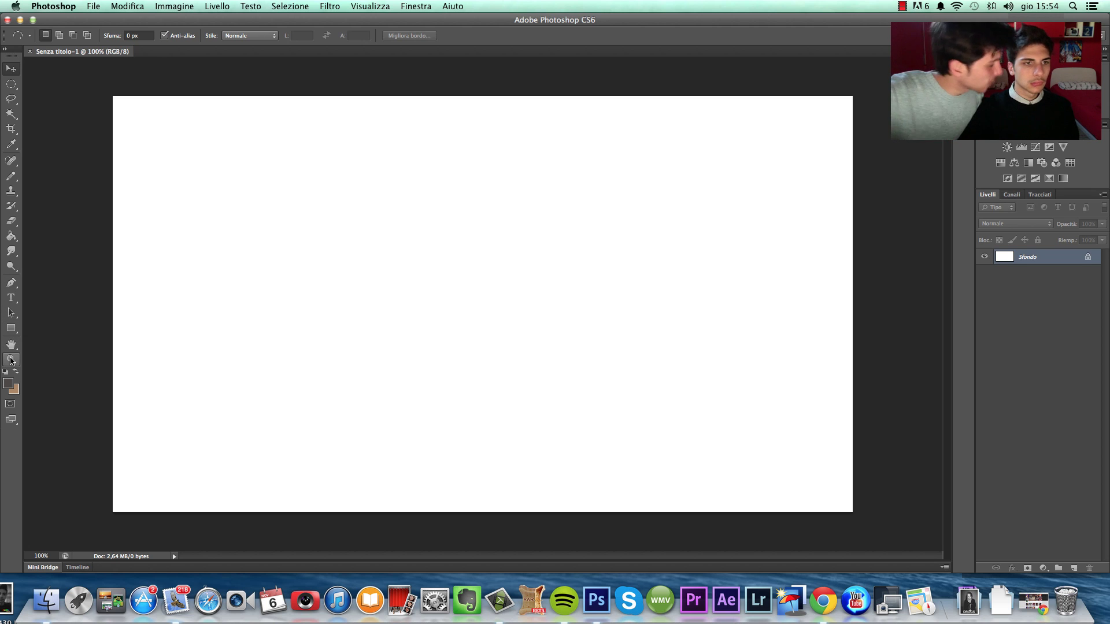
left_click(11, 69)
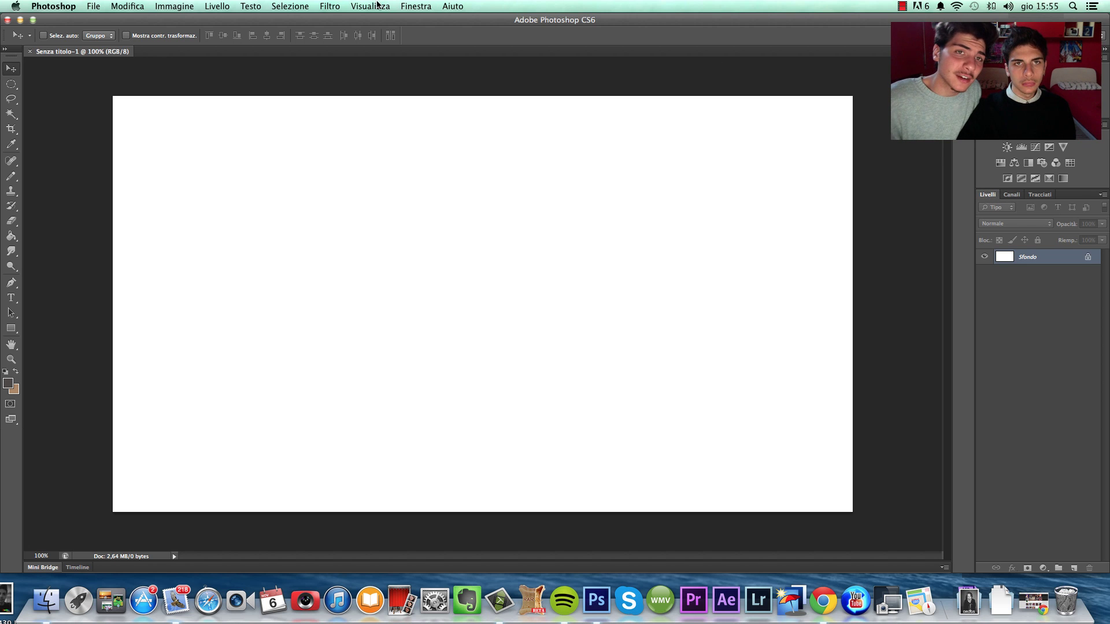
left_click(406, 4)
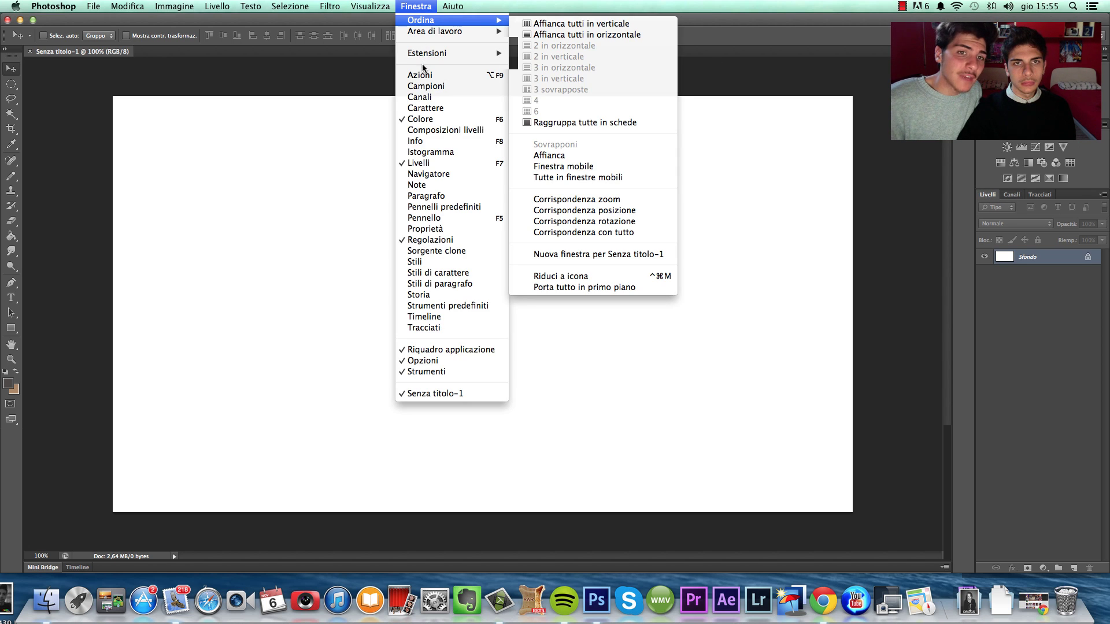
left_click(1051, 272)
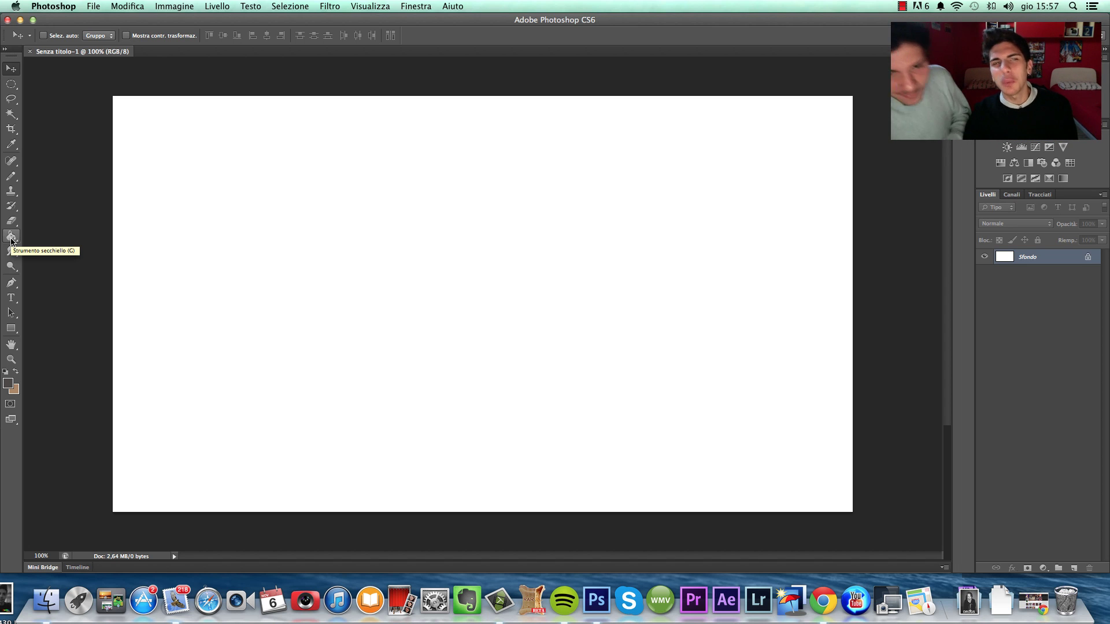
Fill the whole canvas with green 44af27 using the Paint Bucket.
left_click(11, 237)
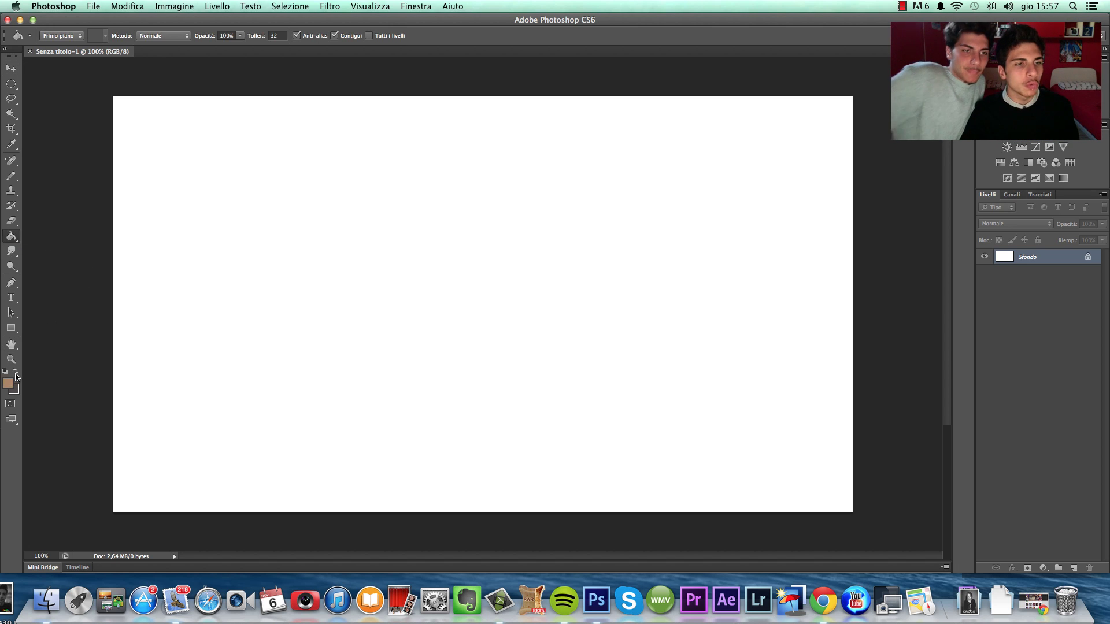
left_click(9, 382)
left_click_drag(747, 398, 746, 392)
left_click_drag(644, 335, 683, 354)
left_click(700, 335)
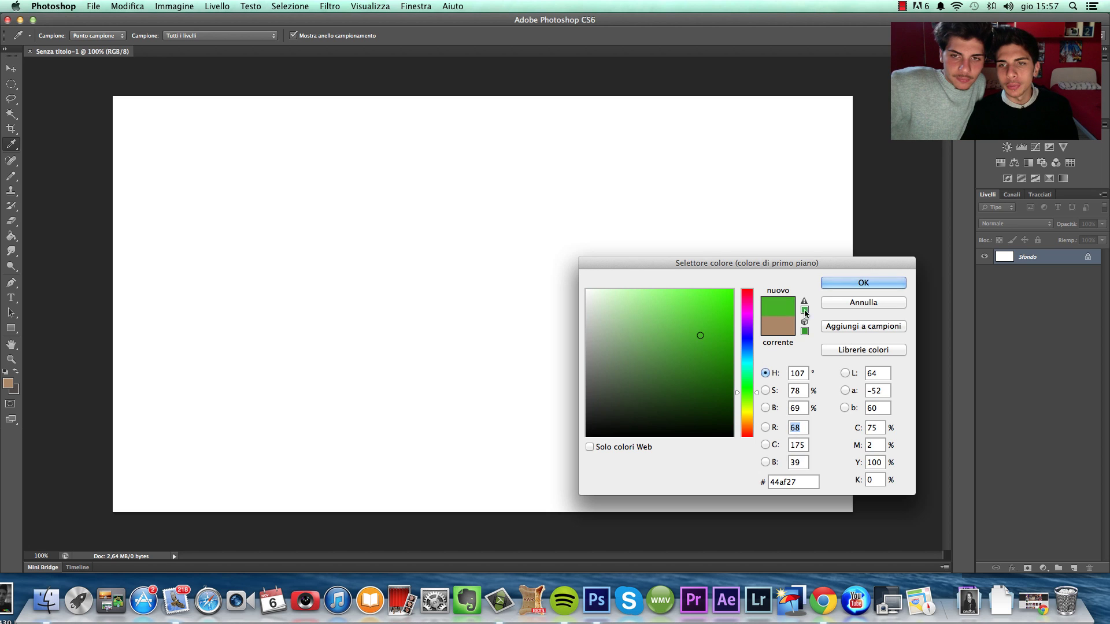
left_click(849, 283)
left_click(11, 176)
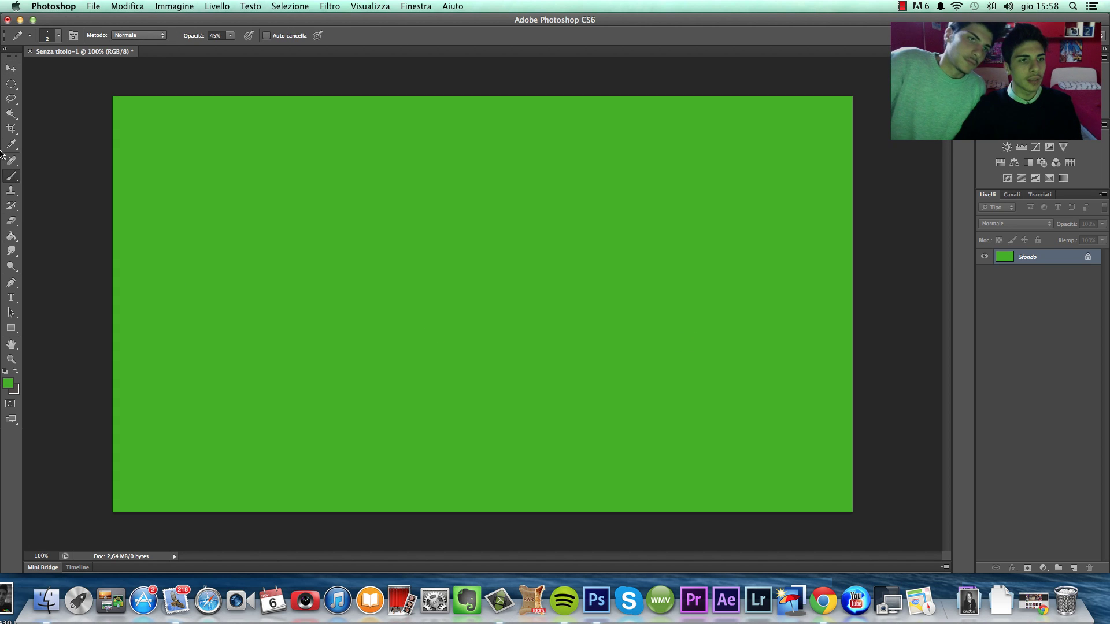
Paint a light-blue sky above a sloping horizon with a 447 px brush.
left_click(9, 383)
left_click(661, 310)
left_click(844, 283)
left_click_drag(113, 253, 926, 199)
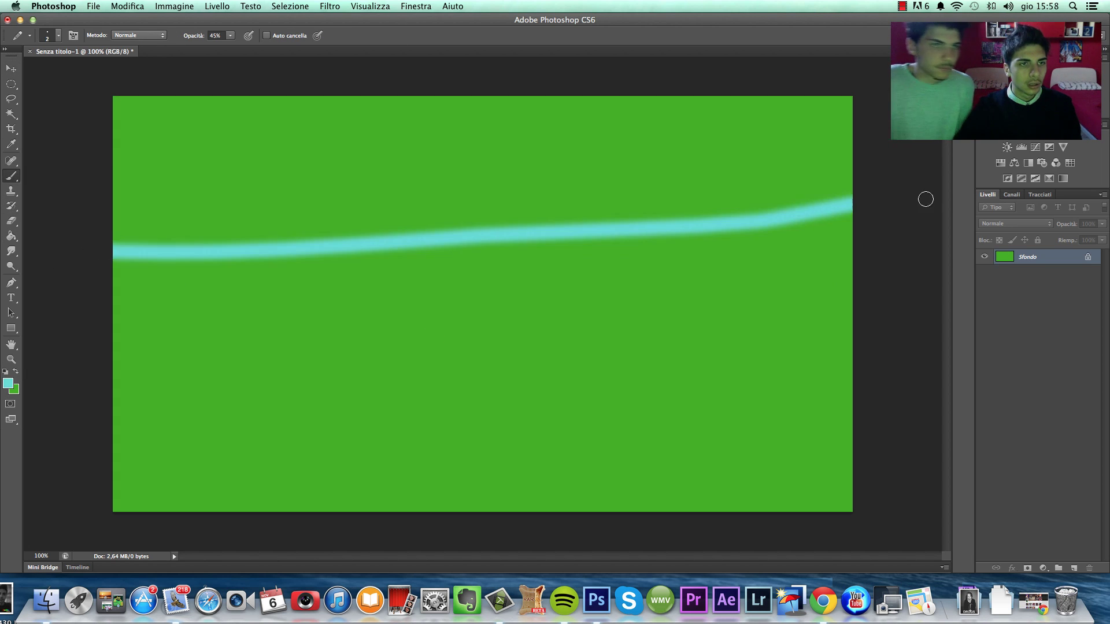
left_click(58, 35)
left_click_drag(46, 62, 115, 63)
mouse_move(249, 111)
left_mouse_down()
mouse_move(477, 100)
mouse_move(786, 58)
mouse_move(661, 99)
mouse_move(508, 74)
mouse_move(185, 136)
left_mouse_up()
key("x")
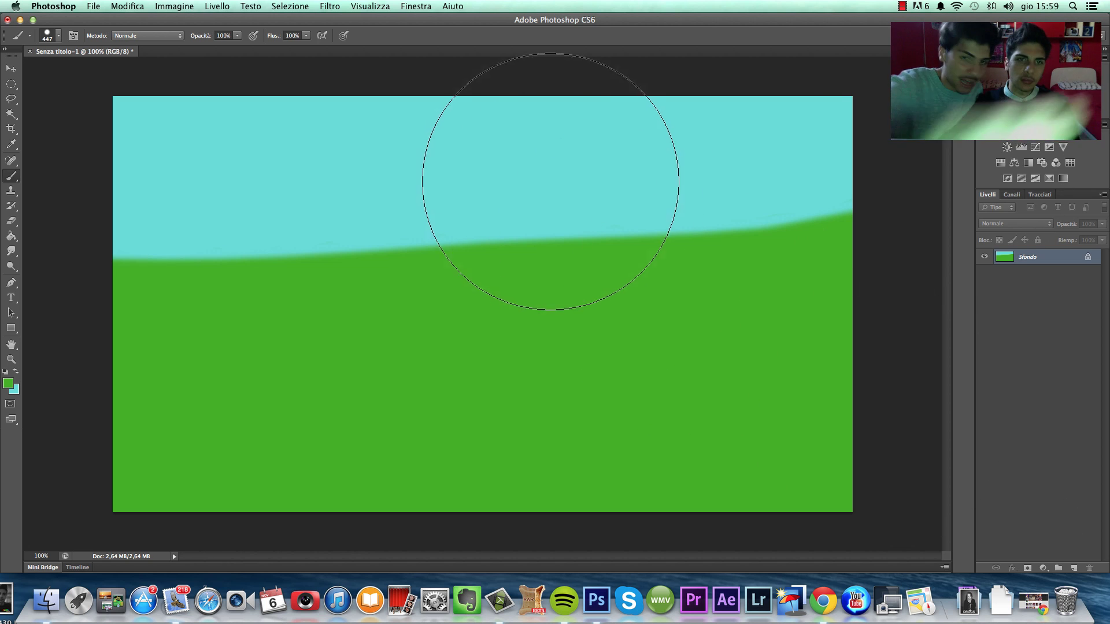
Add a new layer, Livello 1, above the Sfondo background.
left_click(203, 5)
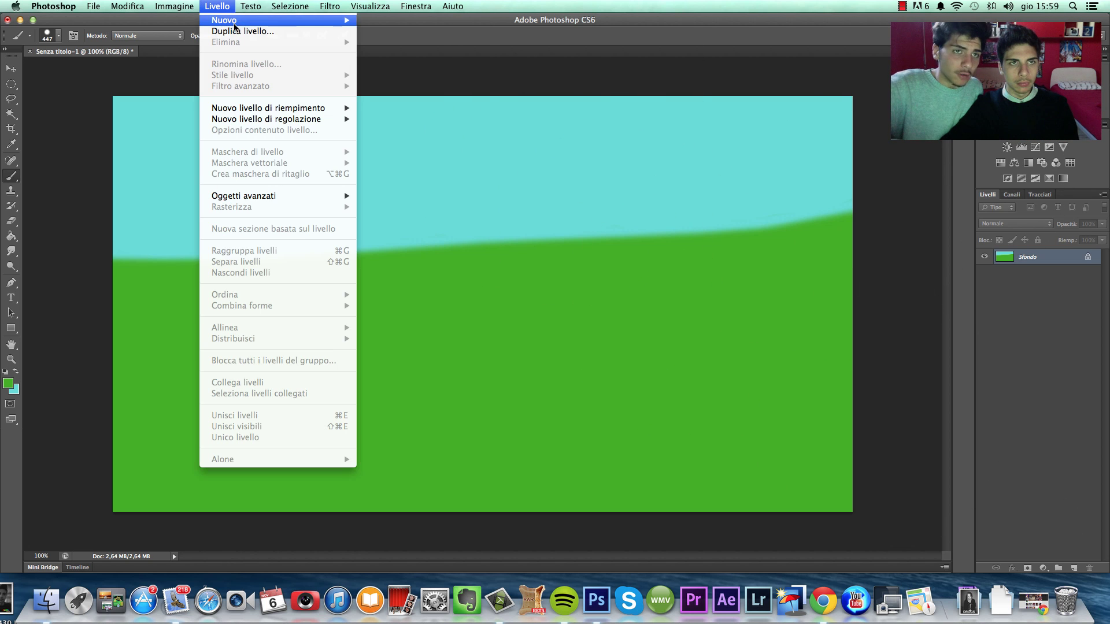
mouse_move(260, 19)
left_click(417, 29)
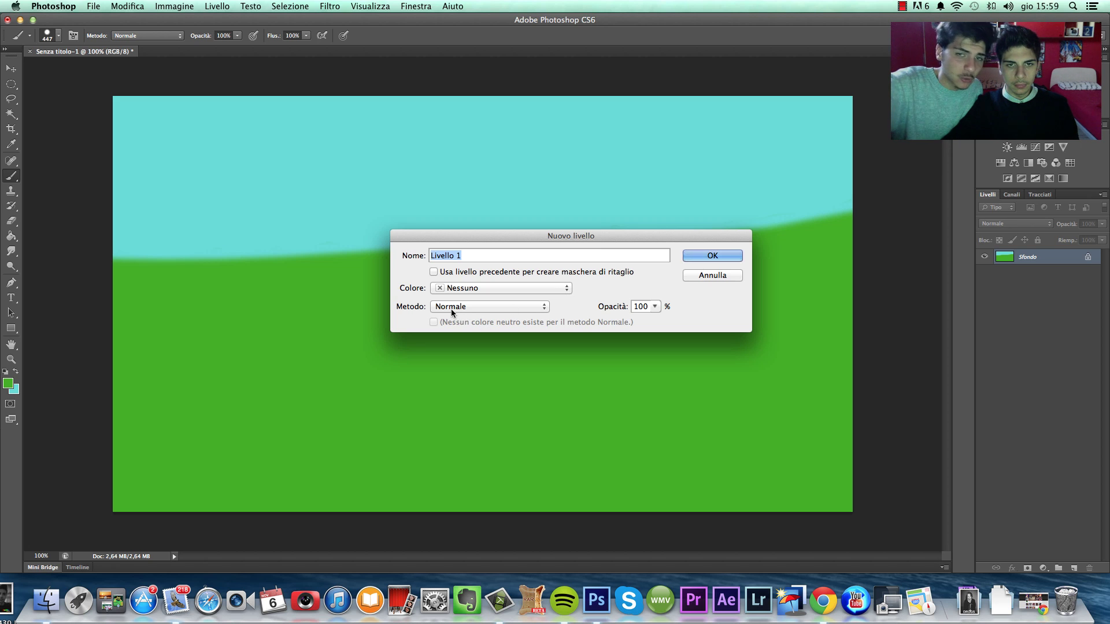
left_click(712, 256)
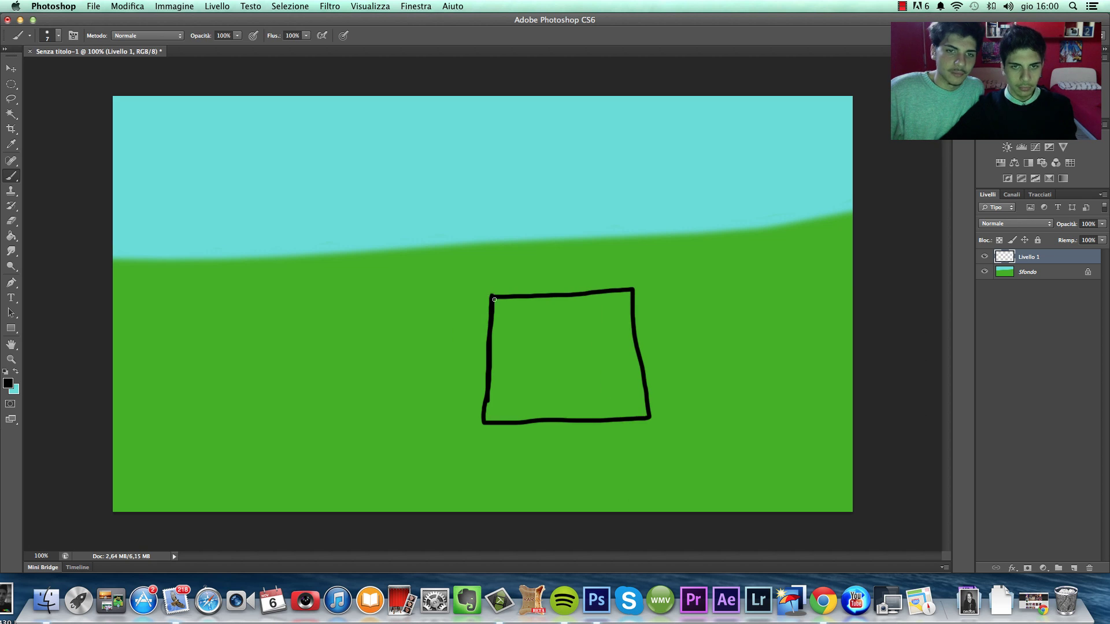
Draw the house's triangular roof, two round windows, arched door and scalloped roof tiles.
left_click_drag(491, 295, 645, 415)
left_click_drag(531, 418, 599, 418)
left_click_drag(507, 315, 510, 315)
left_click_drag(592, 314, 594, 314)
left_click_drag(563, 348, 565, 419)
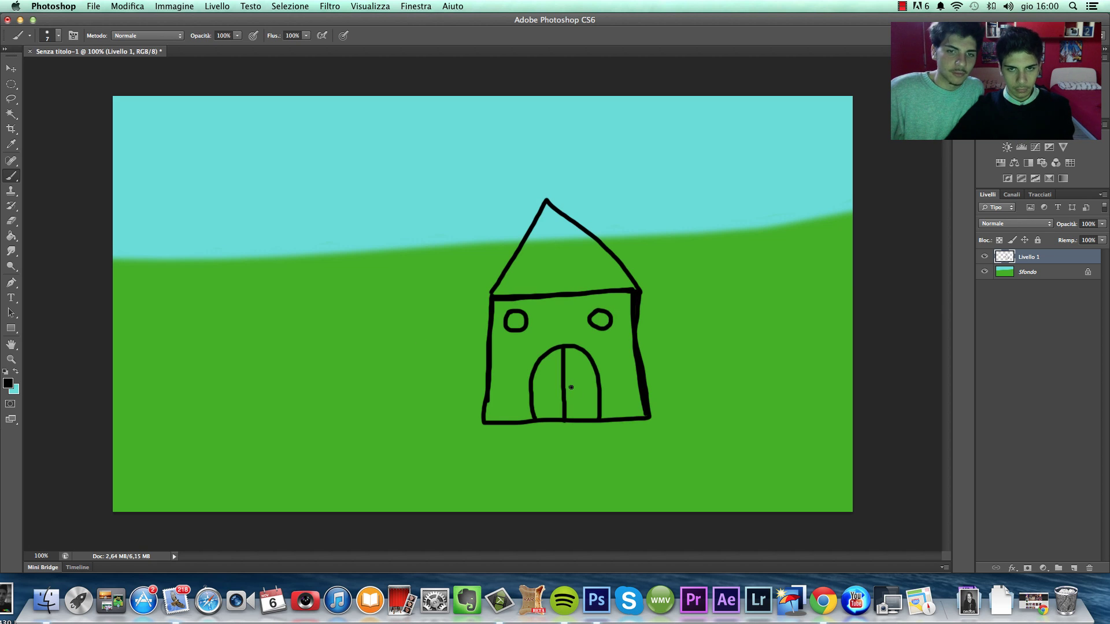
mouse_move(492, 292)
left_mouse_down()
mouse_move(636, 289)
mouse_move(626, 279)
left_mouse_up()
mouse_move(512, 269)
left_mouse_down()
mouse_move(618, 263)
mouse_move(531, 227)
left_mouse_up()
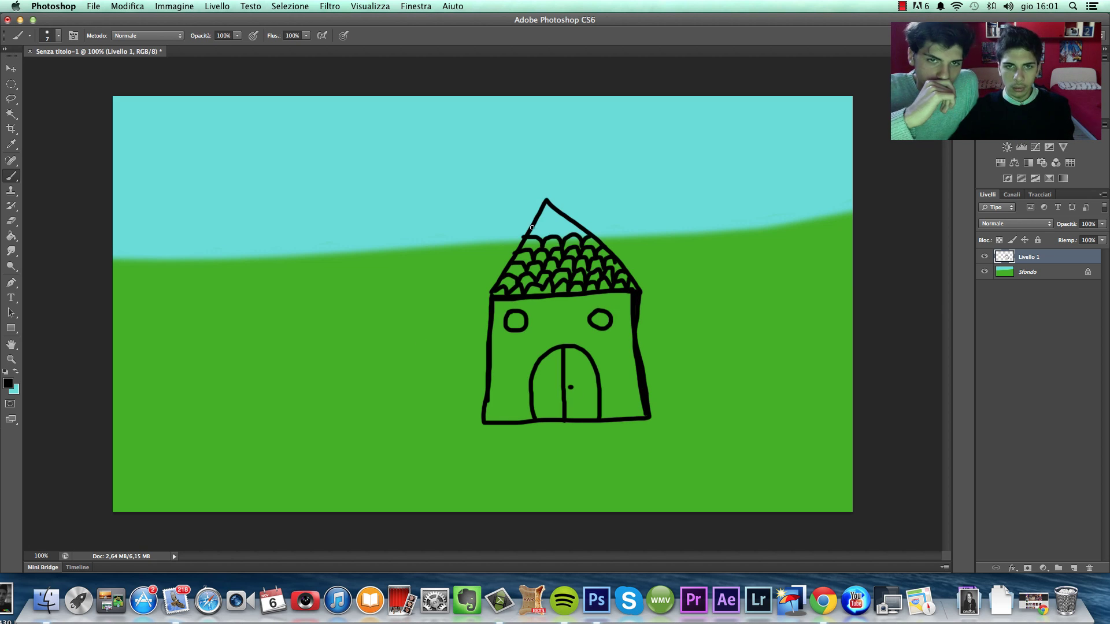
Fill the house walls yellow, the door brown and both windows light blue.
left_click(8, 383)
left_click(830, 291)
left_click(499, 359)
left_click(8, 383)
left_click(830, 291)
left_click(574, 362)
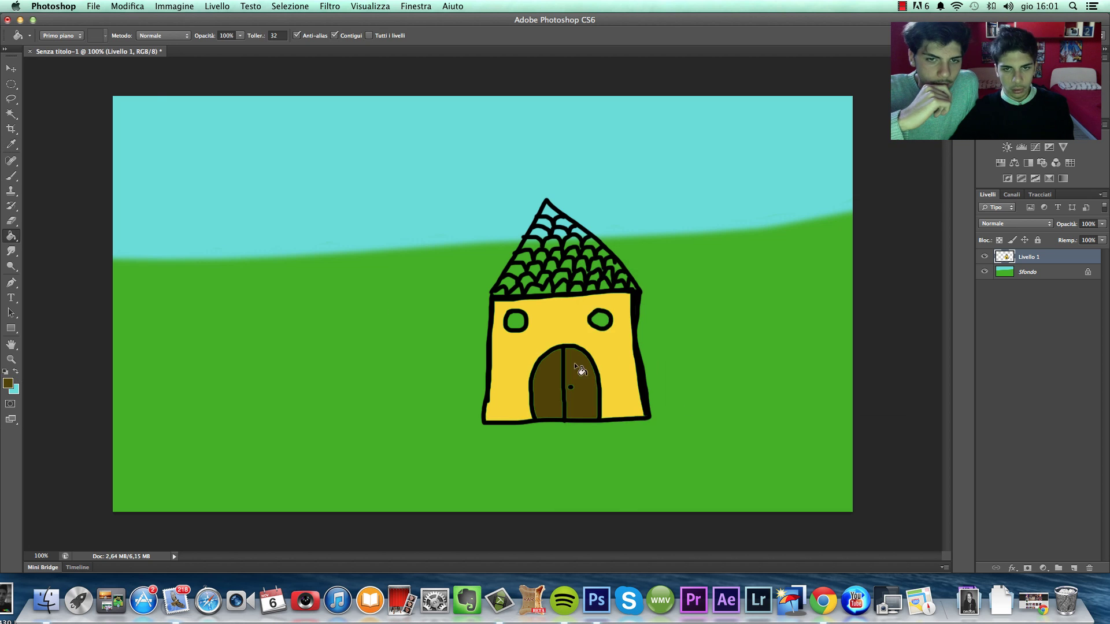
left_click(8, 384)
left_click(830, 291)
Fill every roof tile with red b30b0b.
left_click(515, 320)
left_click(8, 383)
left_click(724, 333)
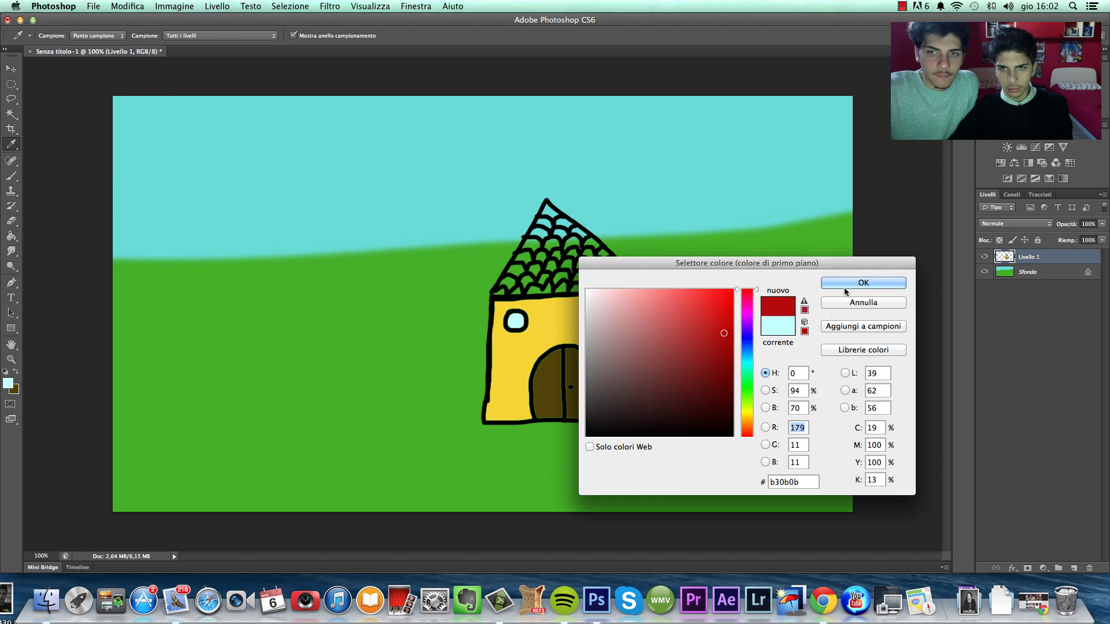
left_click(845, 287)
left_click(552, 263)
left_click(558, 266)
left_click(578, 248)
left_click(532, 246)
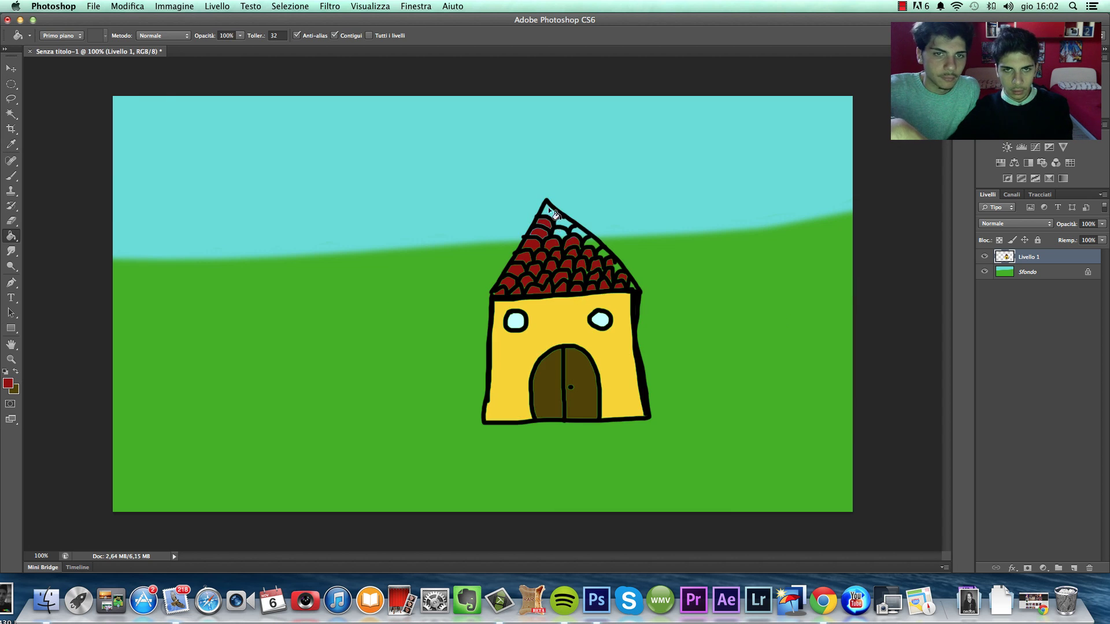
left_click(550, 213)
left_click(563, 223)
left_click(592, 243)
left_click(610, 260)
Zoom out to about 76% so the whole picture fits on screen.
left_click(12, 360)
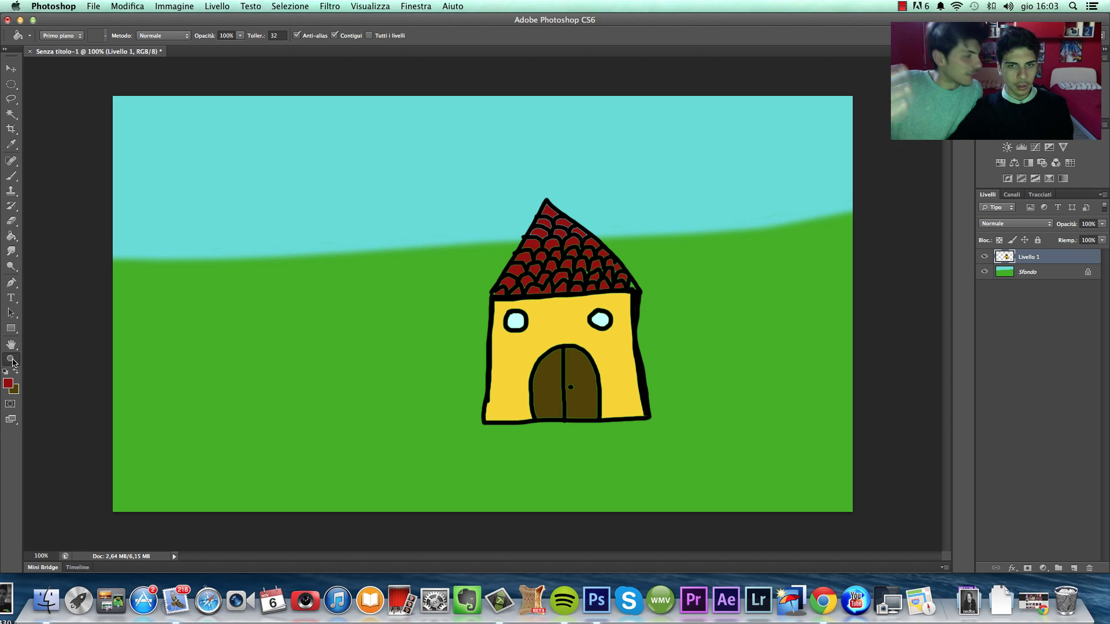
scroll(493, 389, "down", 3)
key("v")
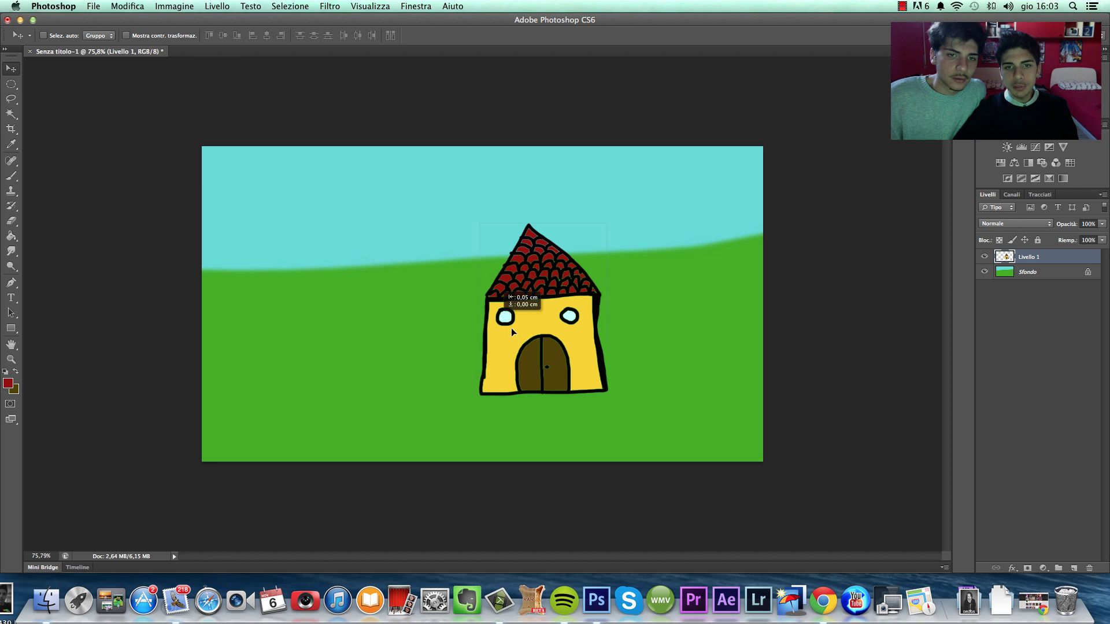
Move the house right across the hill, then nudge it slightly left.
mouse_move(511, 327)
left_mouse_down()
mouse_move(327, 262)
mouse_move(262, 292)
mouse_move(260, 321)
mouse_move(646, 292)
left_mouse_up()
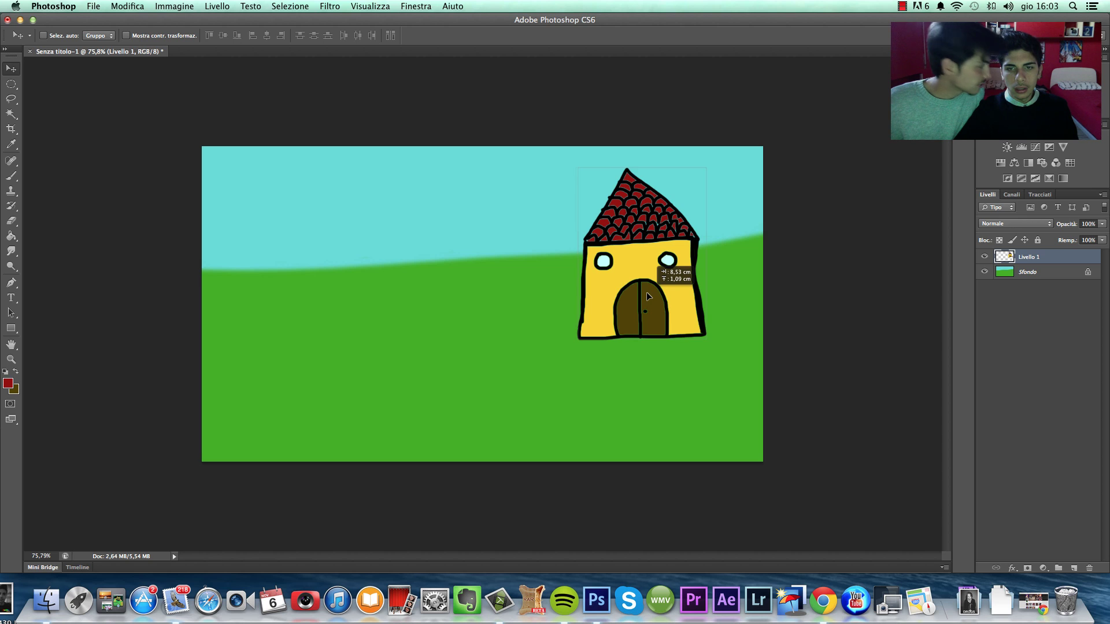
left_click_drag(646, 292, 618, 289)
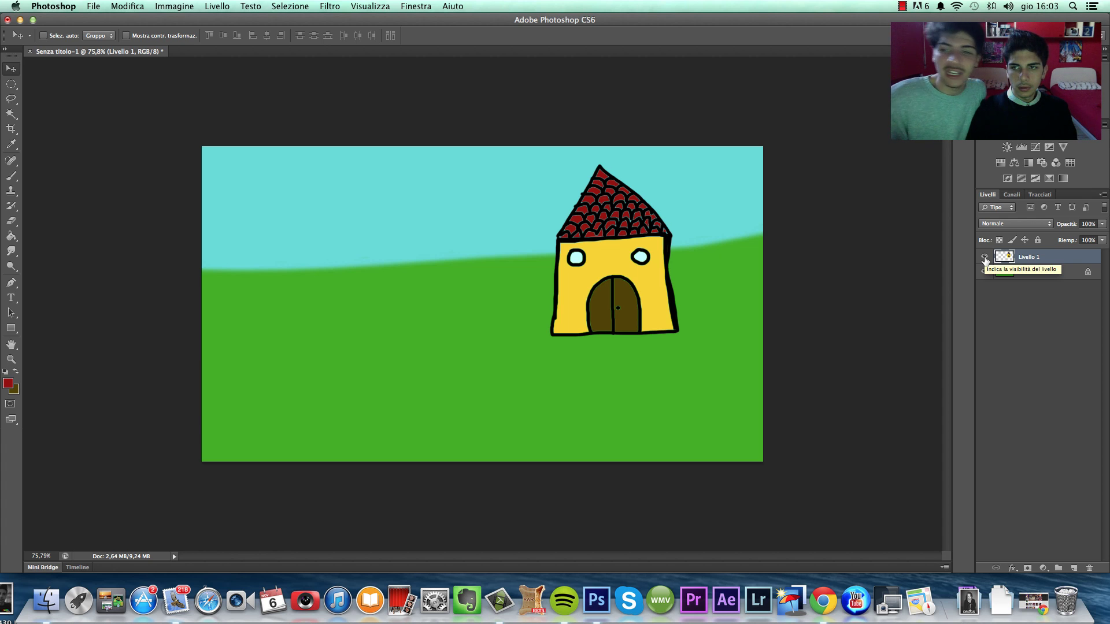
left_click(984, 258)
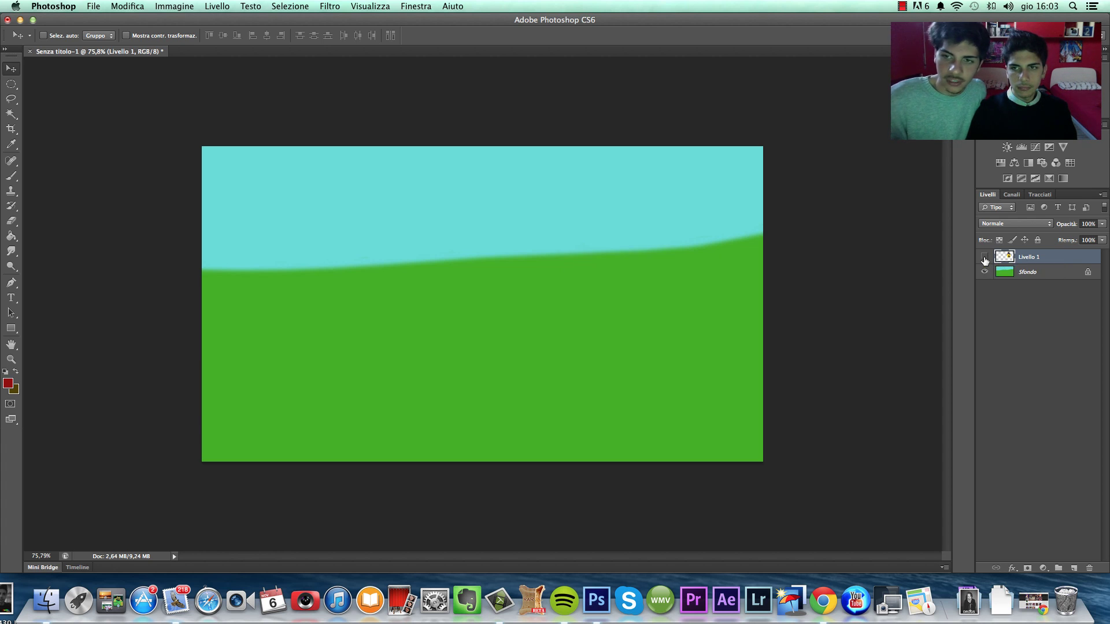
left_click(985, 258)
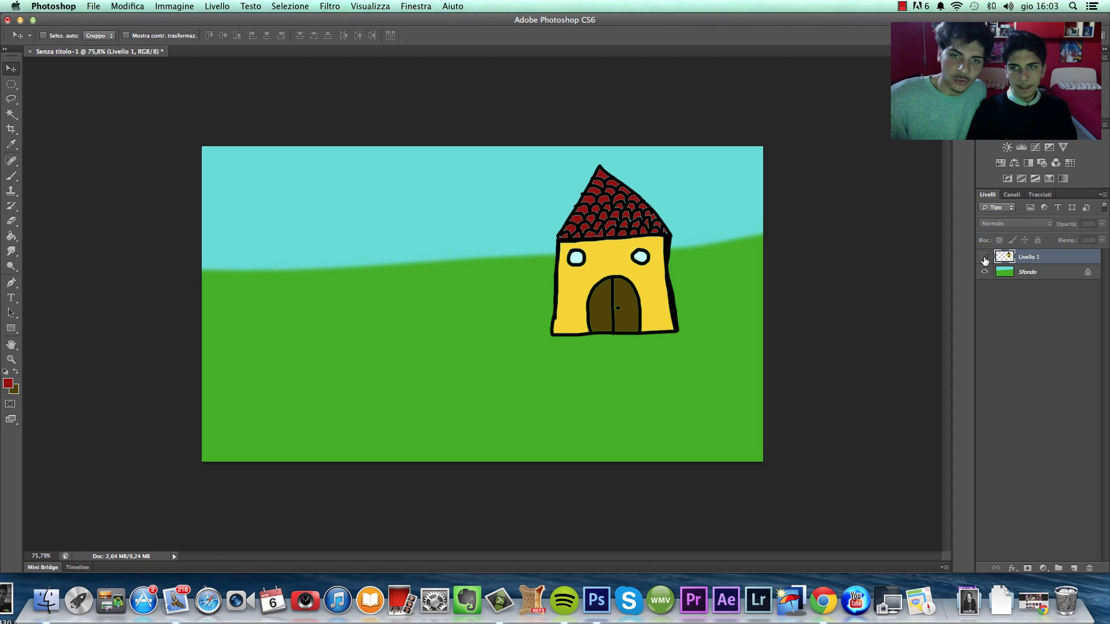
left_click(984, 258)
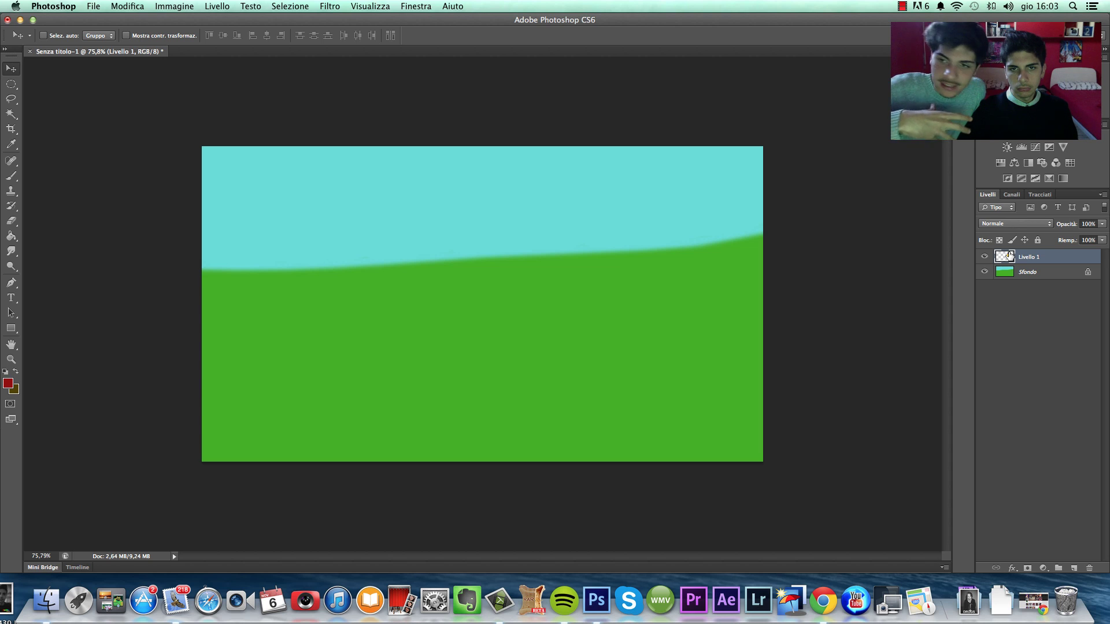
left_click(1102, 225)
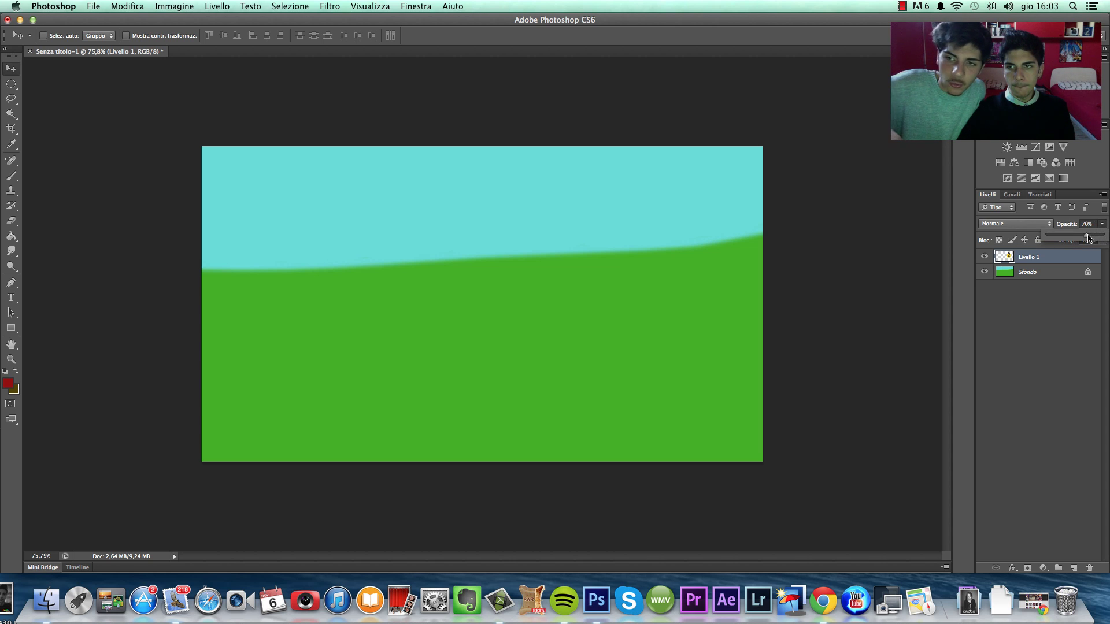
mouse_move(1088, 238)
left_mouse_down()
mouse_move(1045, 234)
mouse_move(1107, 236)
mouse_move(1076, 238)
left_mouse_up()
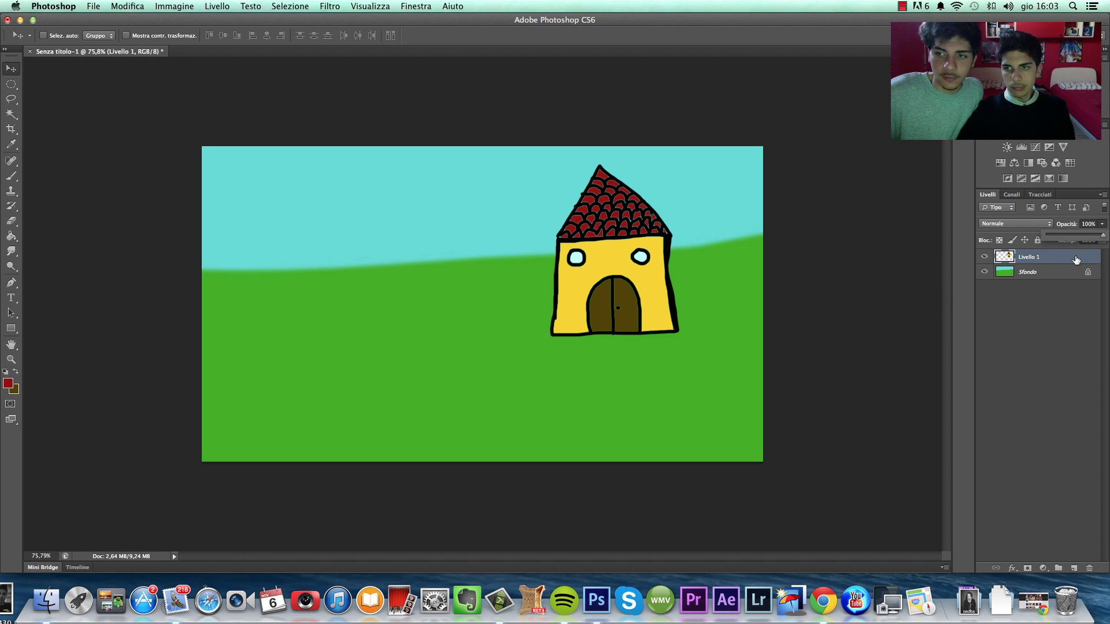
Open Livello 1's Blending Options, then close the Layer Style dialog without changes.
right_click(1075, 259)
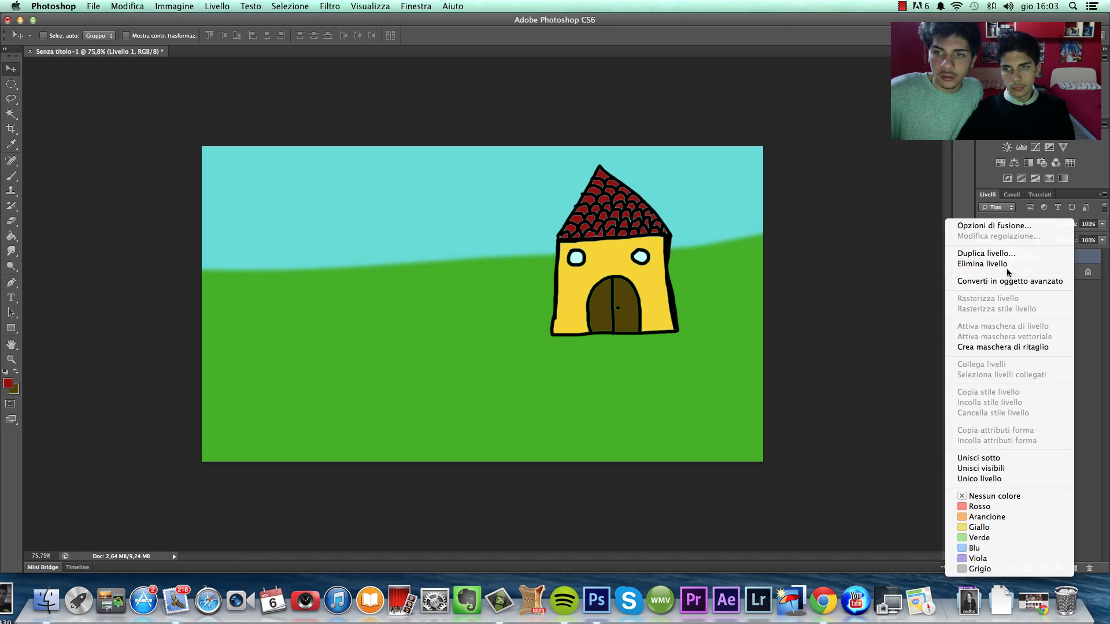
left_click(1009, 228)
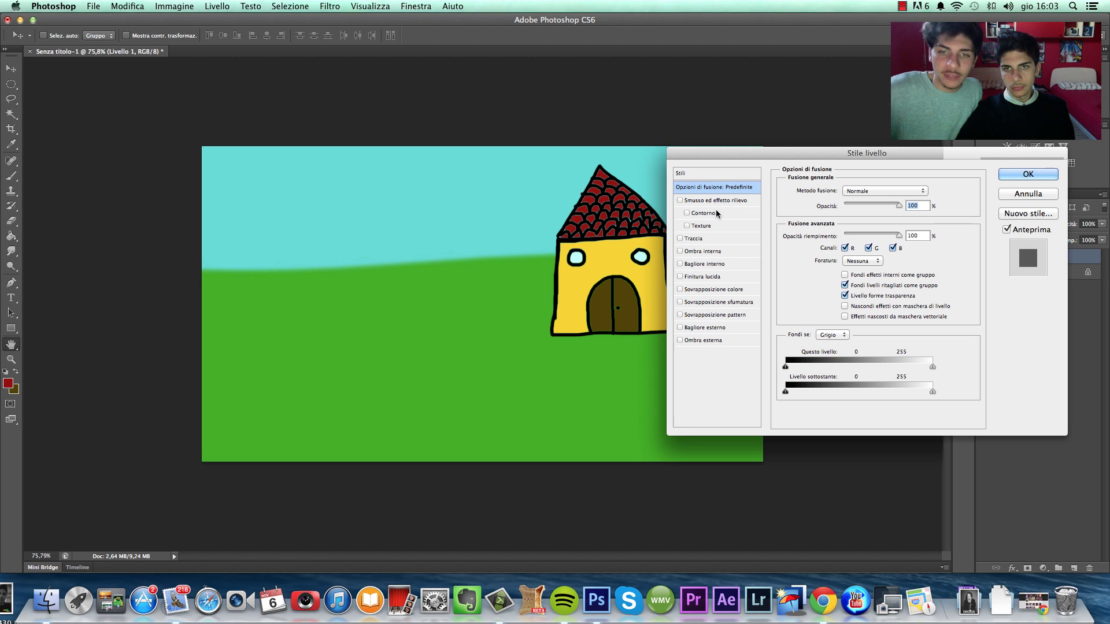
mouse_move(702, 150)
left_mouse_down()
mouse_move(719, 117)
mouse_move(711, 82)
mouse_move(72, 86)
left_mouse_up()
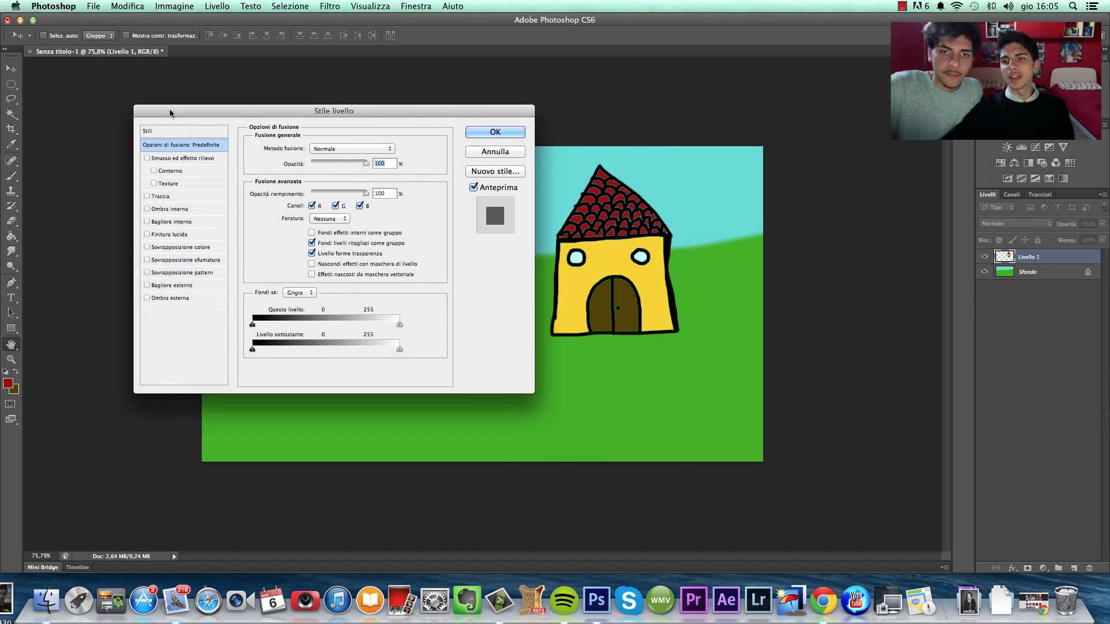
left_click(396, 105)
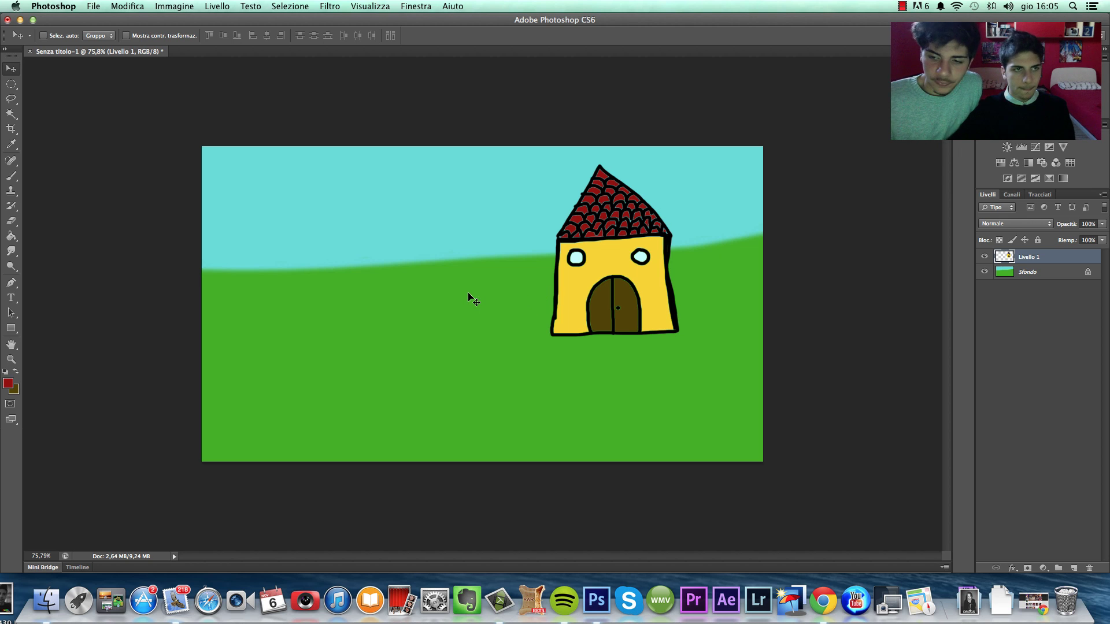
Add a new empty layer and set the brush colour to black.
left_click(1073, 568)
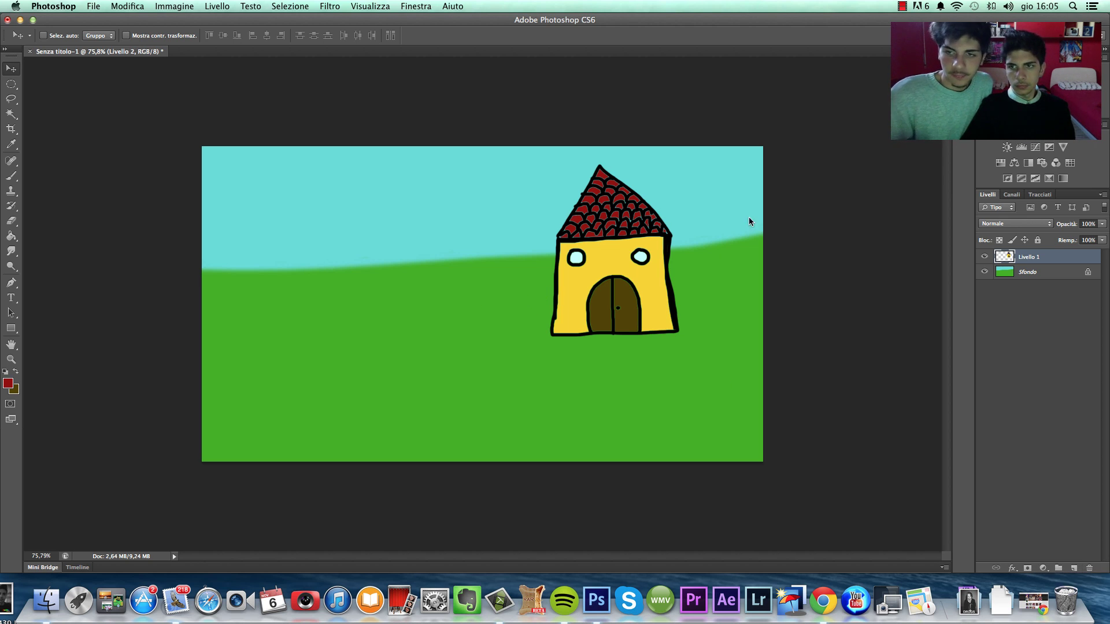
left_click(11, 176)
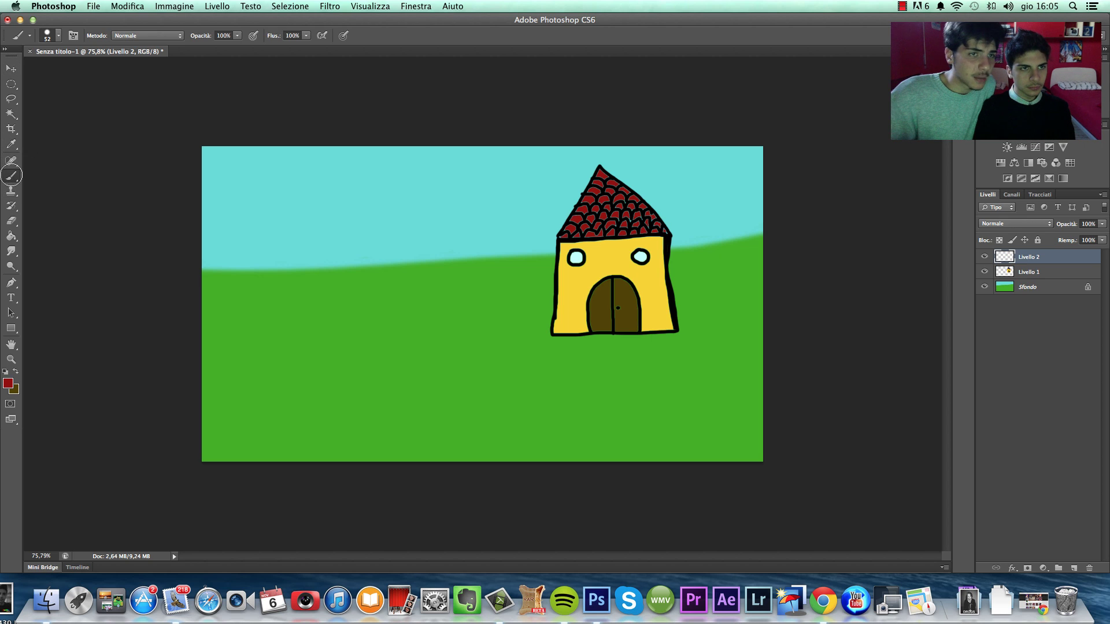
left_click(11, 382)
left_click_drag(634, 395, 675, 495)
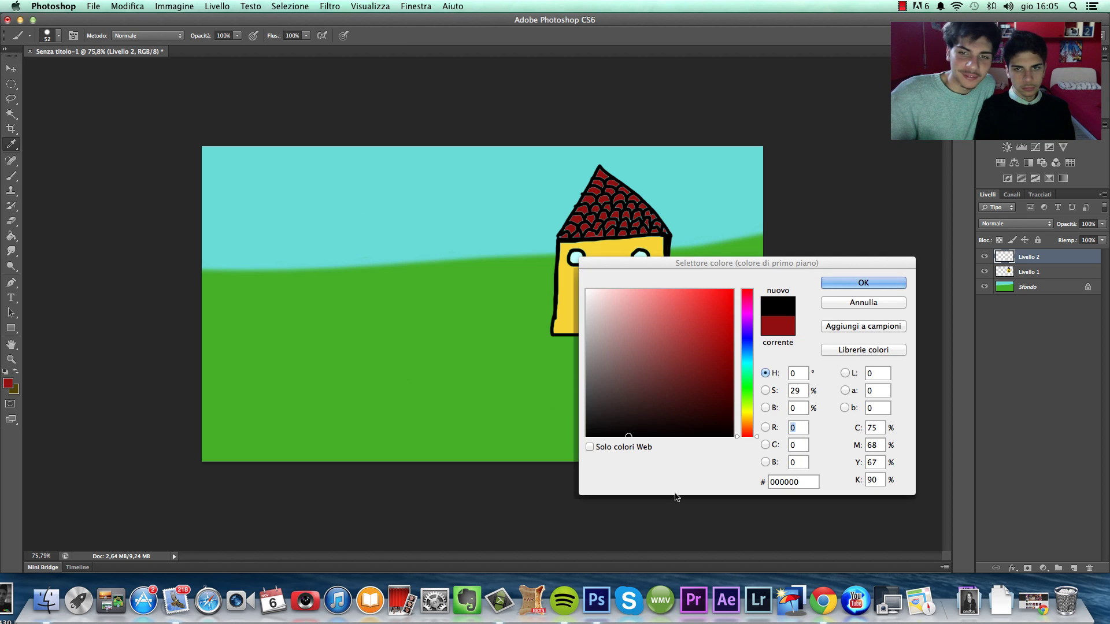
left_click(863, 282)
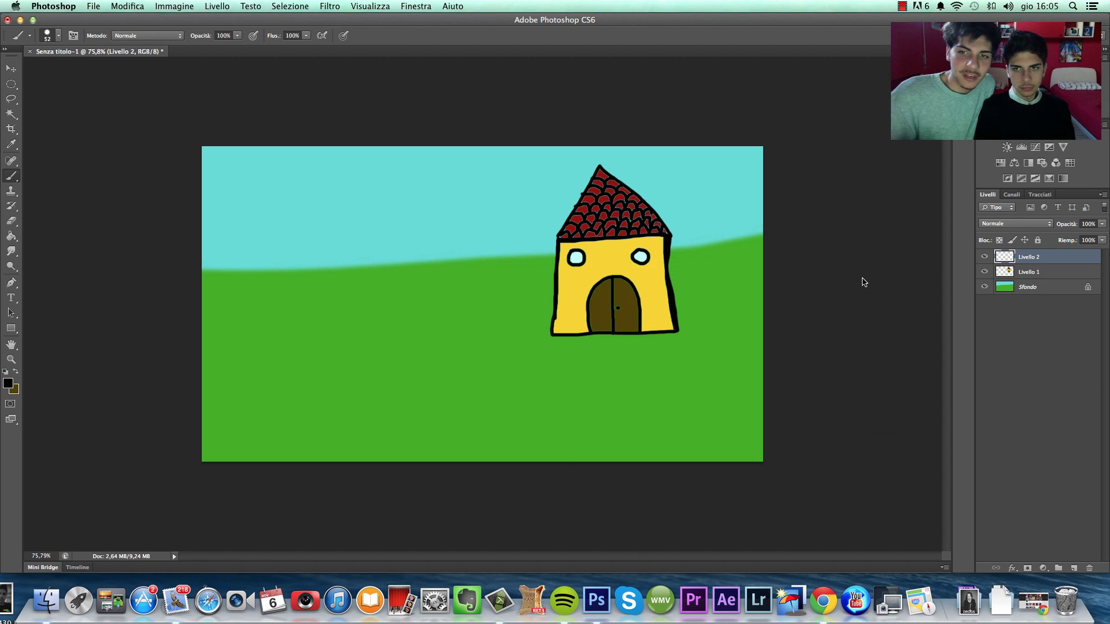
Paint black V-shaped bird strokes in the sky with a 13 px brush.
left_click(45, 39)
left_click_drag(42, 70, 26, 69)
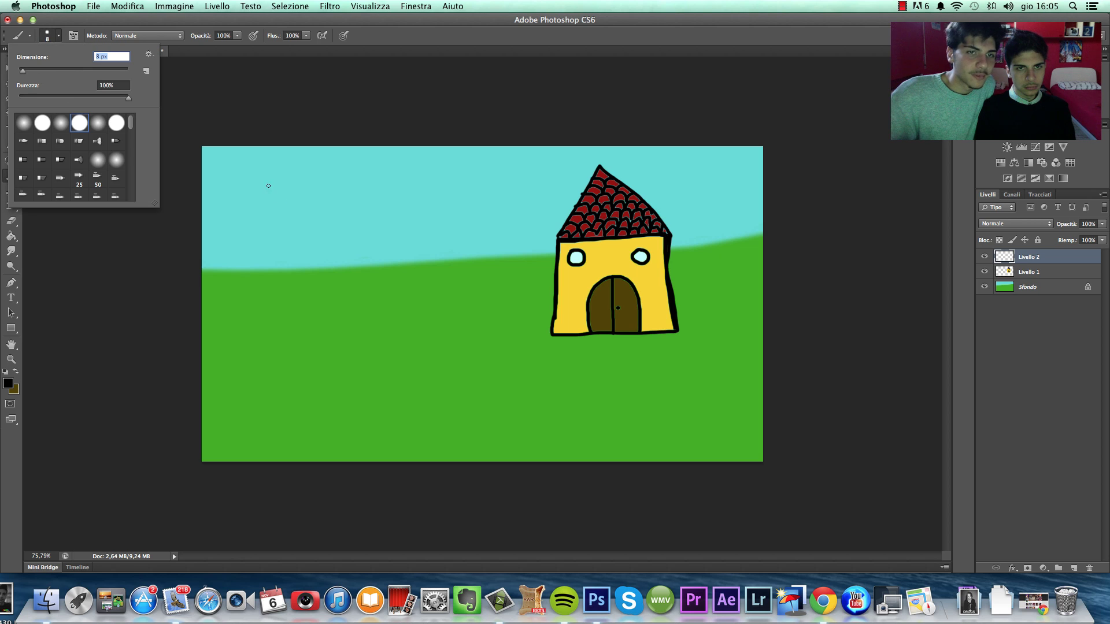
left_click(268, 186)
left_click_drag(258, 173, 284, 168)
left_click_drag(387, 204, 414, 211)
left_click(10, 68)
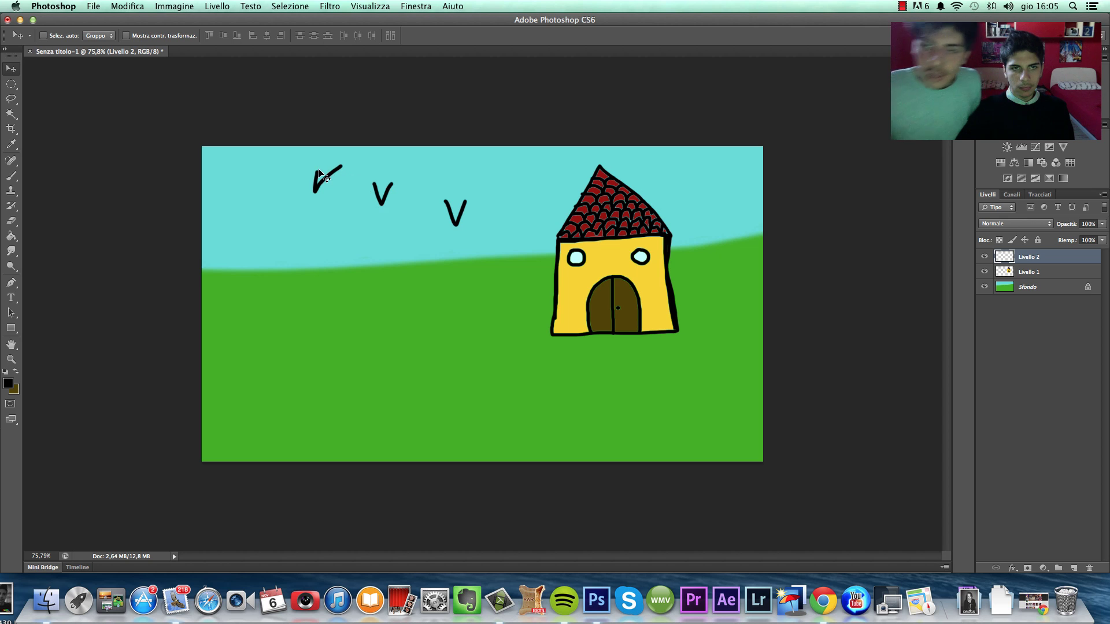
Rename house layer Livello 1 to 'casa' and birds layer Livello 2 to 'uccelli'.
left_click(1028, 272)
double_click(1027, 273)
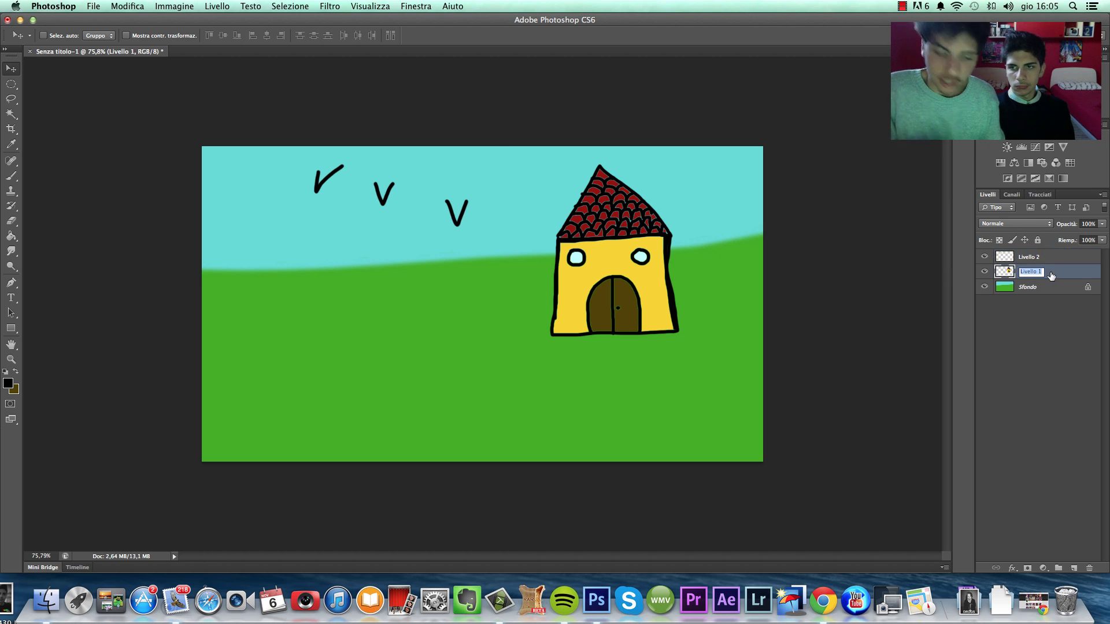
type("casa")
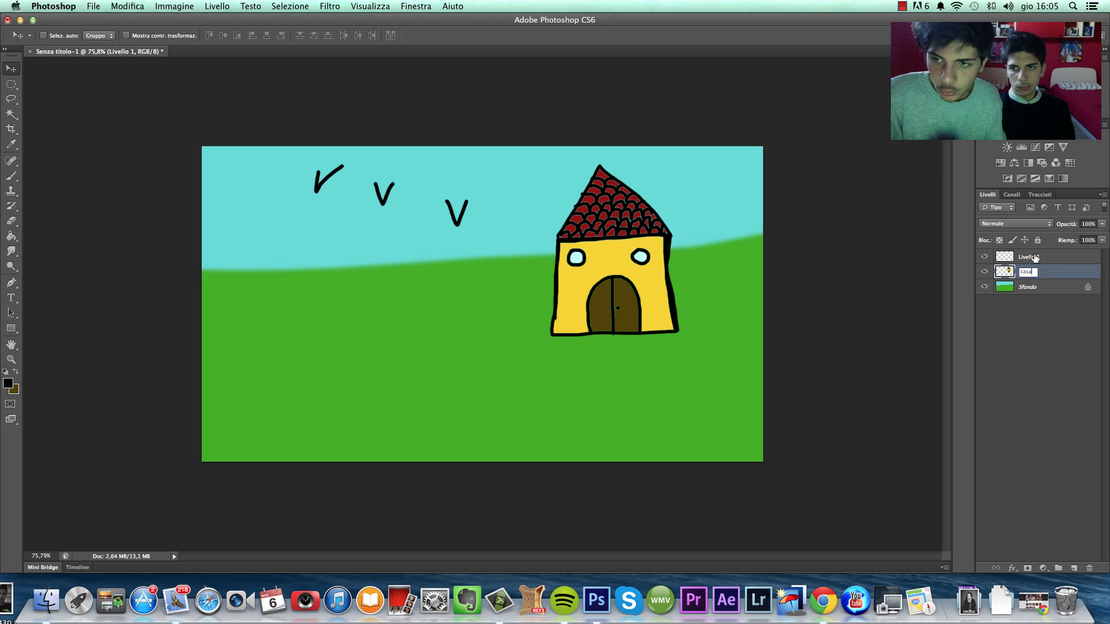
key("Tab")
type("u")
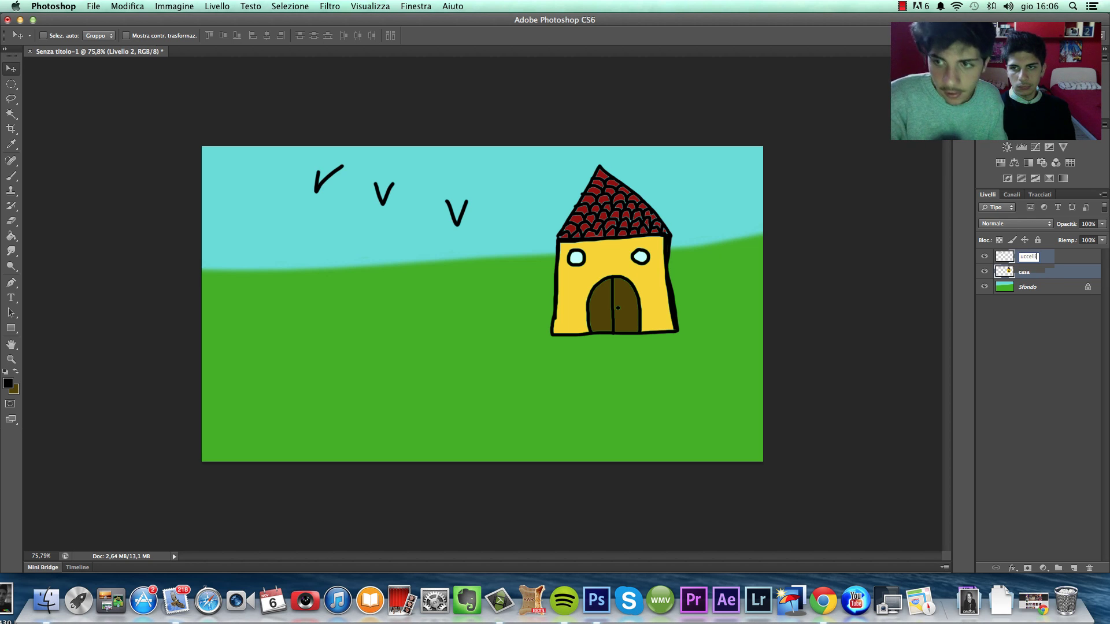
key("Return")
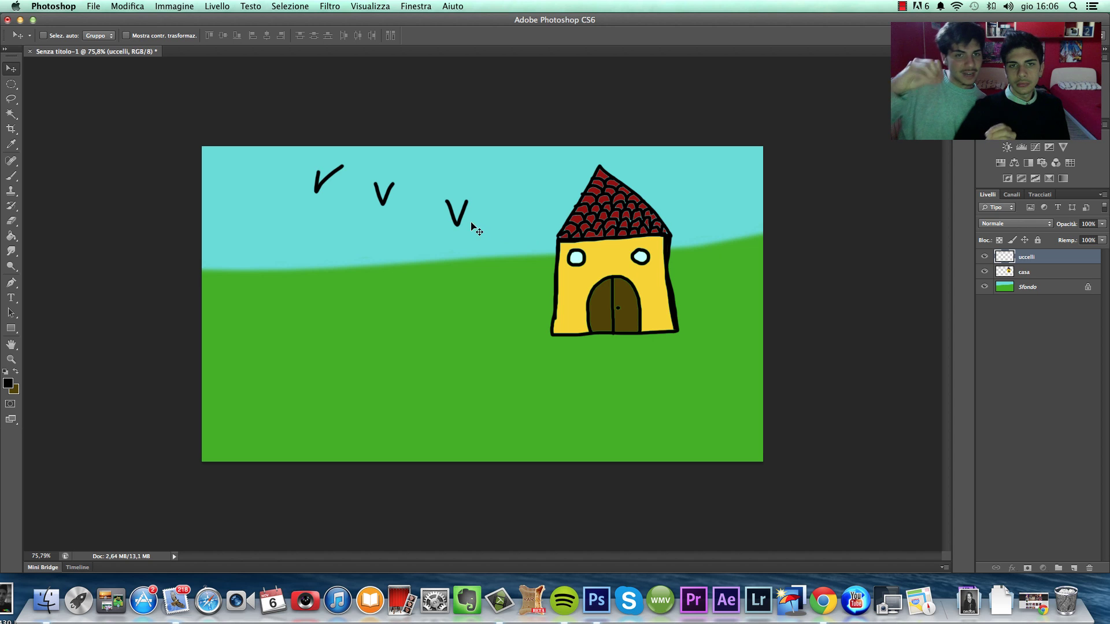
Shift the birds toward the house, then move the casa layer above uccelli.
mouse_move(464, 224)
left_mouse_down()
mouse_move(576, 270)
mouse_move(682, 195)
left_mouse_up()
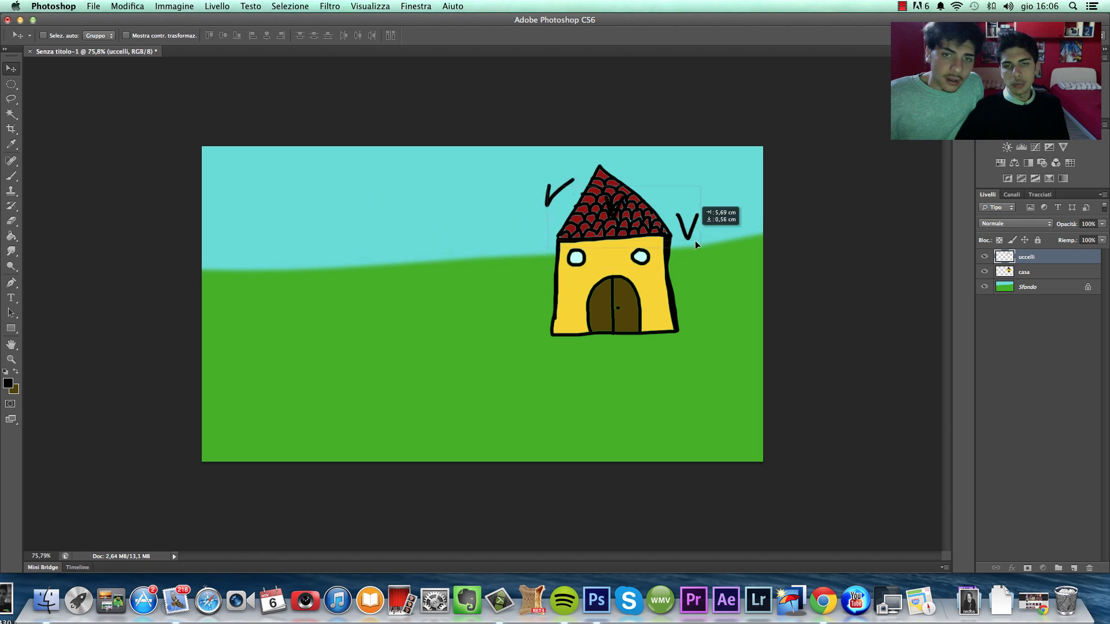
left_click_drag(682, 195, 676, 317)
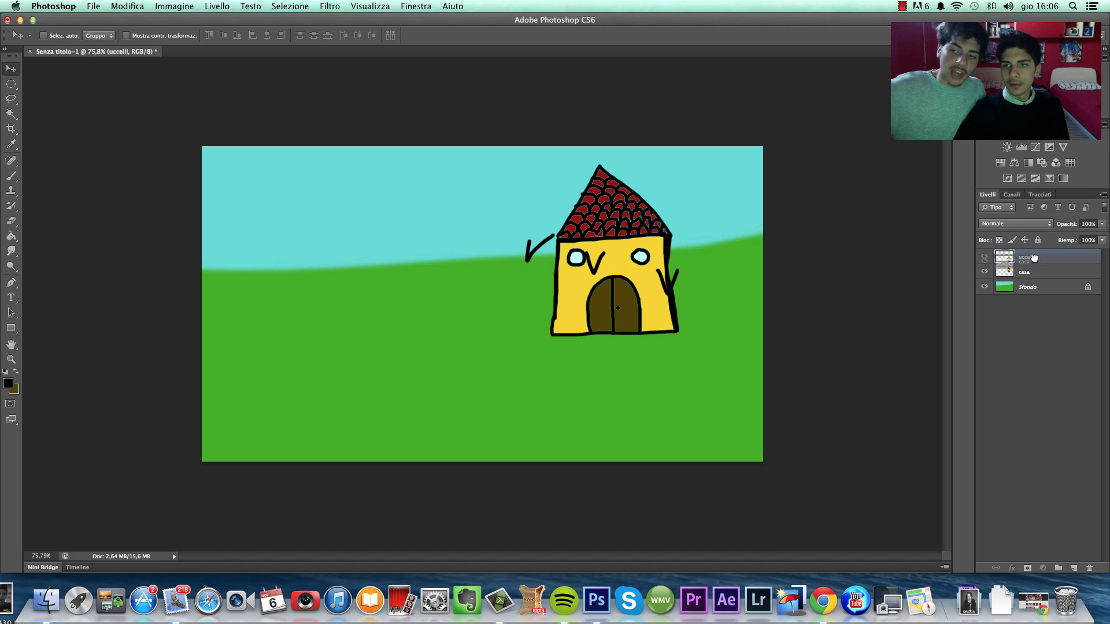
left_click_drag(1036, 270, 1034, 253)
mouse_move(616, 315)
left_mouse_down()
mouse_move(585, 294)
mouse_move(629, 313)
left_mouse_up()
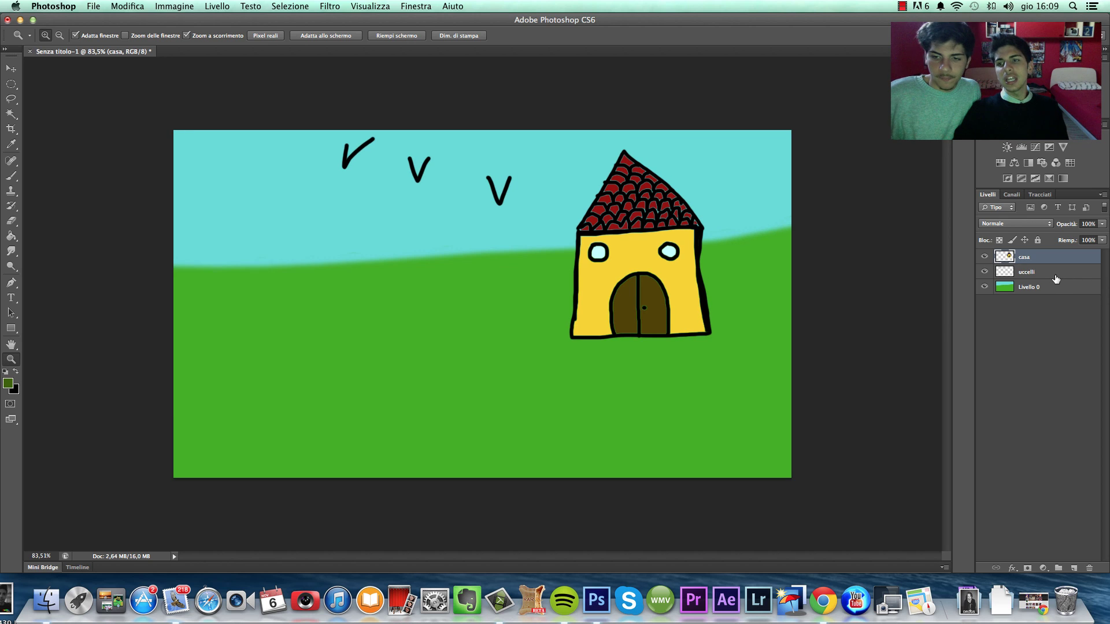
Add empty layers up to Livello 19, then hide Livello 1–19 with one drag down the eye column.
left_click(1071, 569)
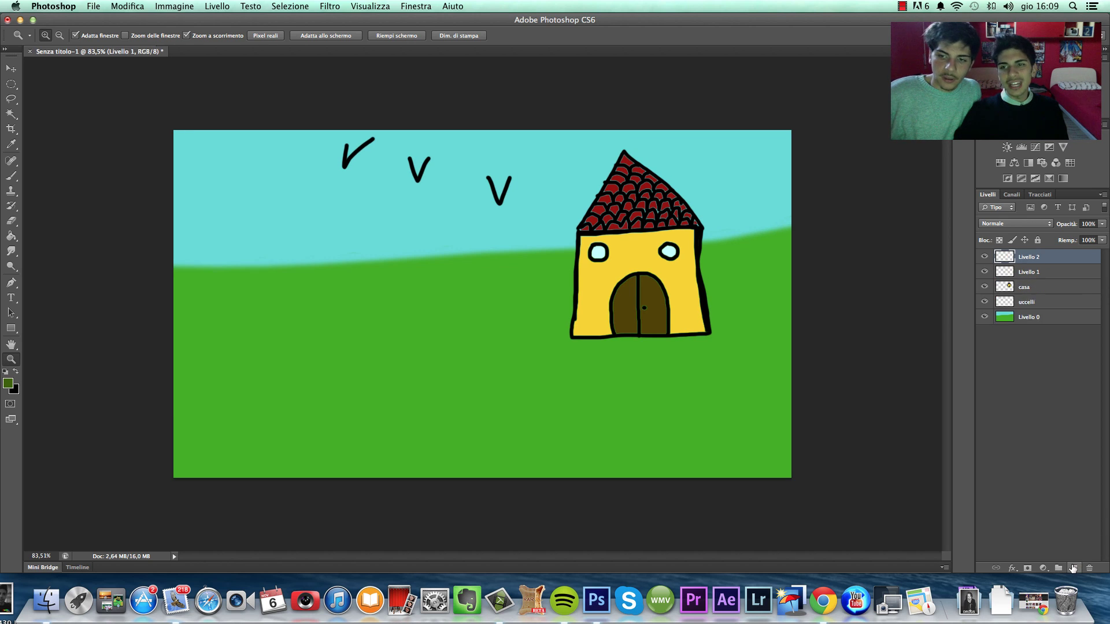
left_click(1072, 568)
left_click(1073, 568)
left_click(1073, 568)
left_click(1073, 569)
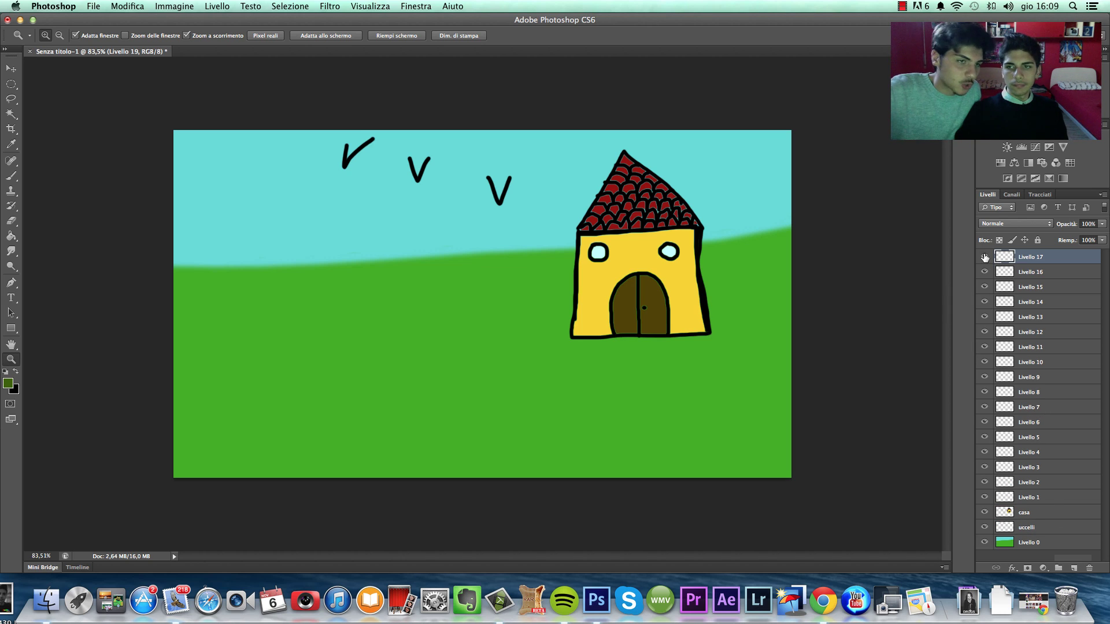
left_click_drag(984, 263, 984, 255)
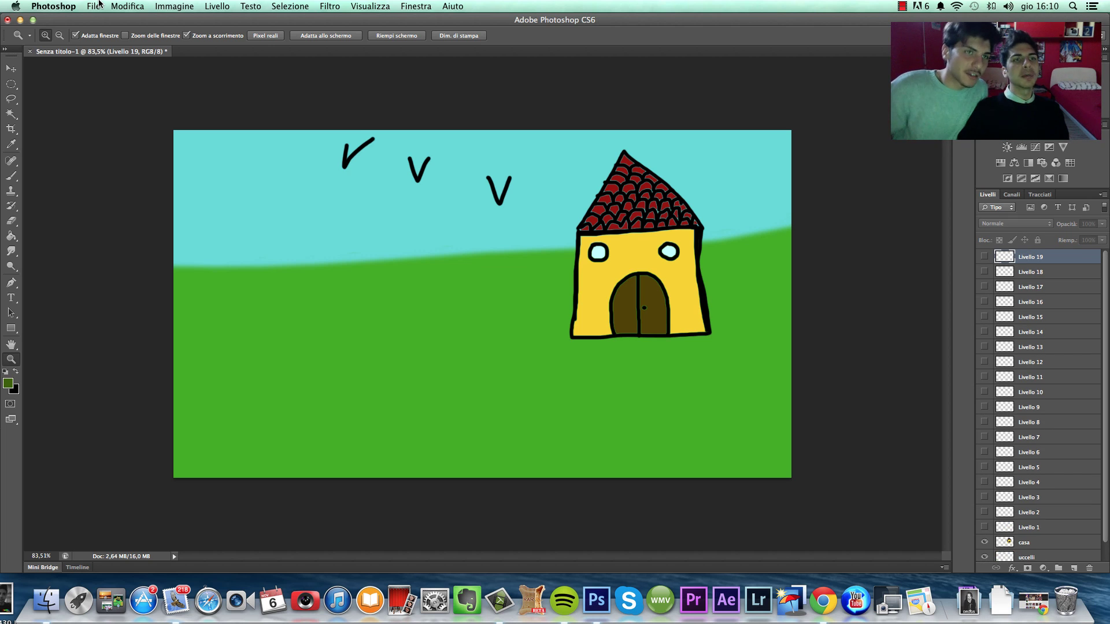
left_click(95, 6)
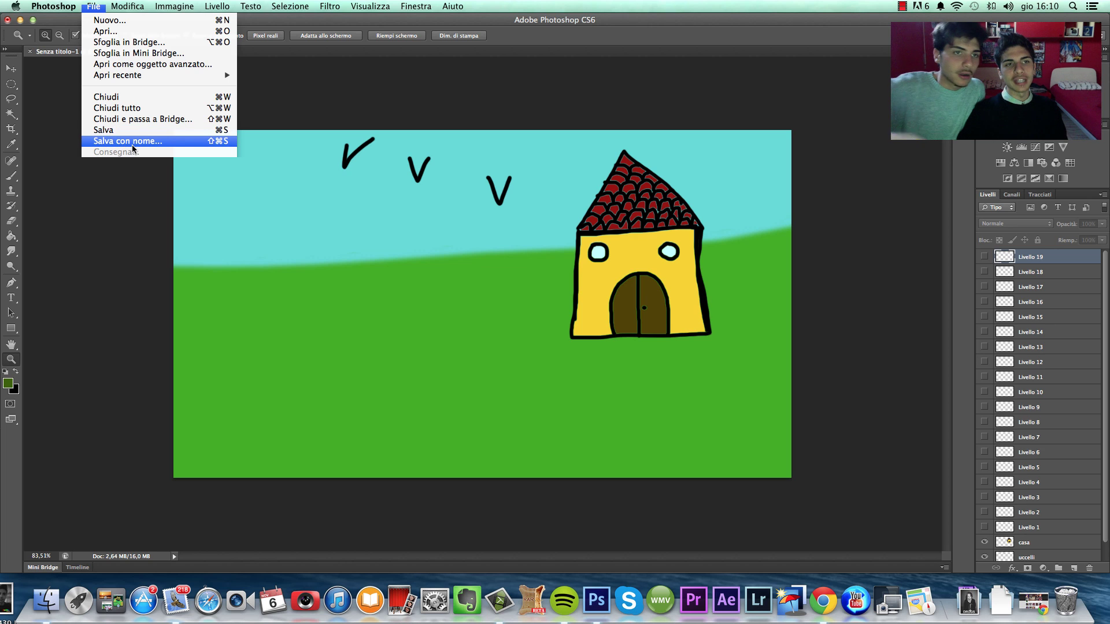
Start a Salva con nome copy, trying JPEG and then Formato PNG as the format.
left_click(171, 143)
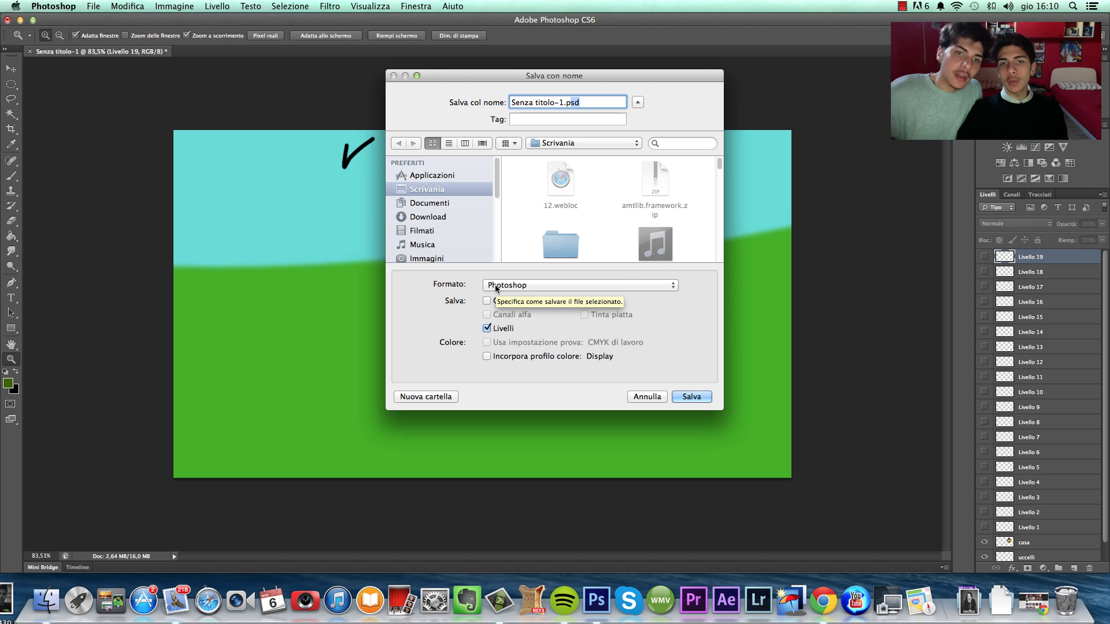
left_click(583, 102)
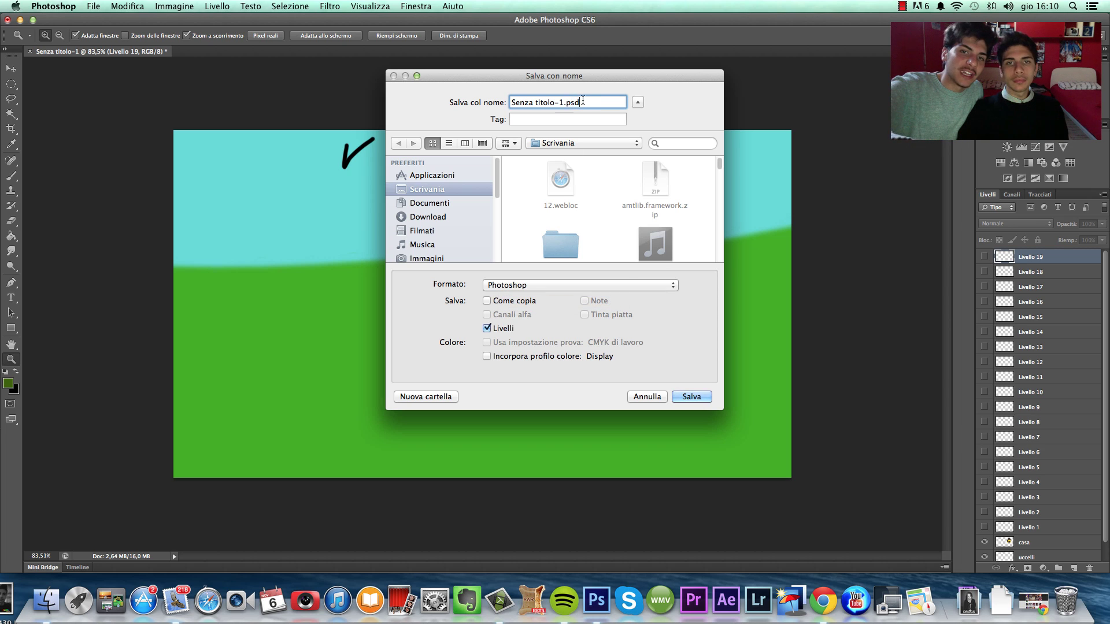
double_click(570, 102)
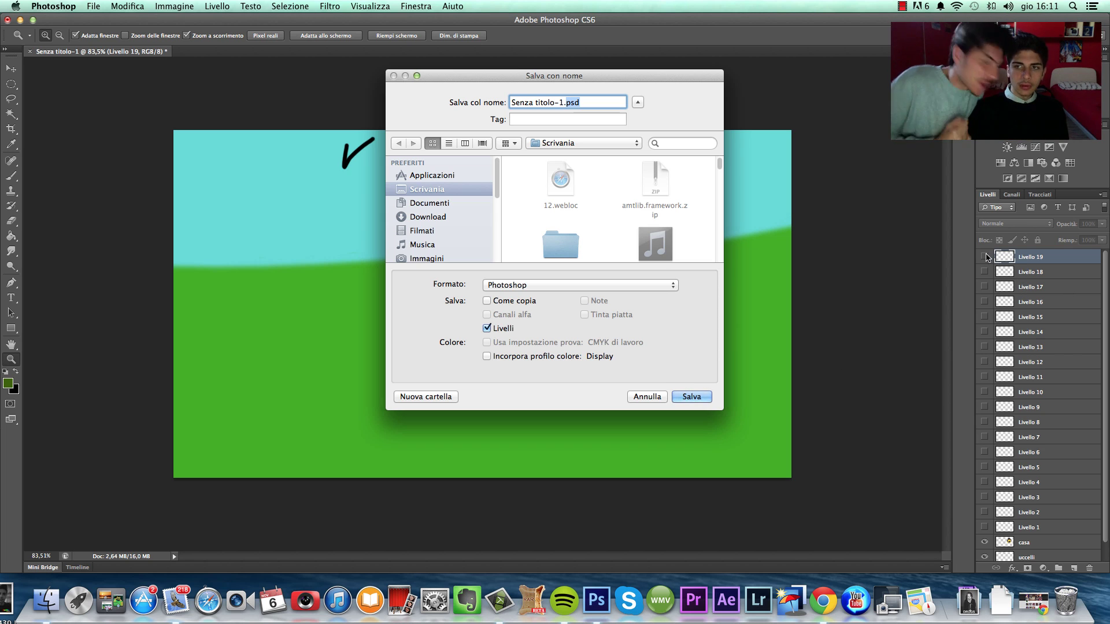
left_click(612, 285)
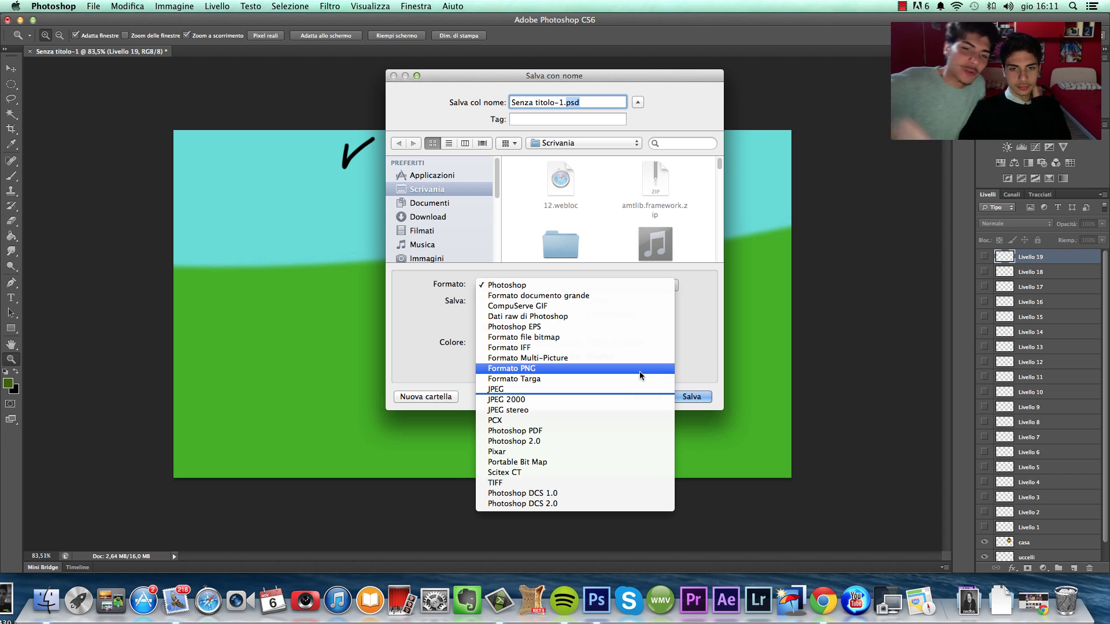
left_click(548, 389)
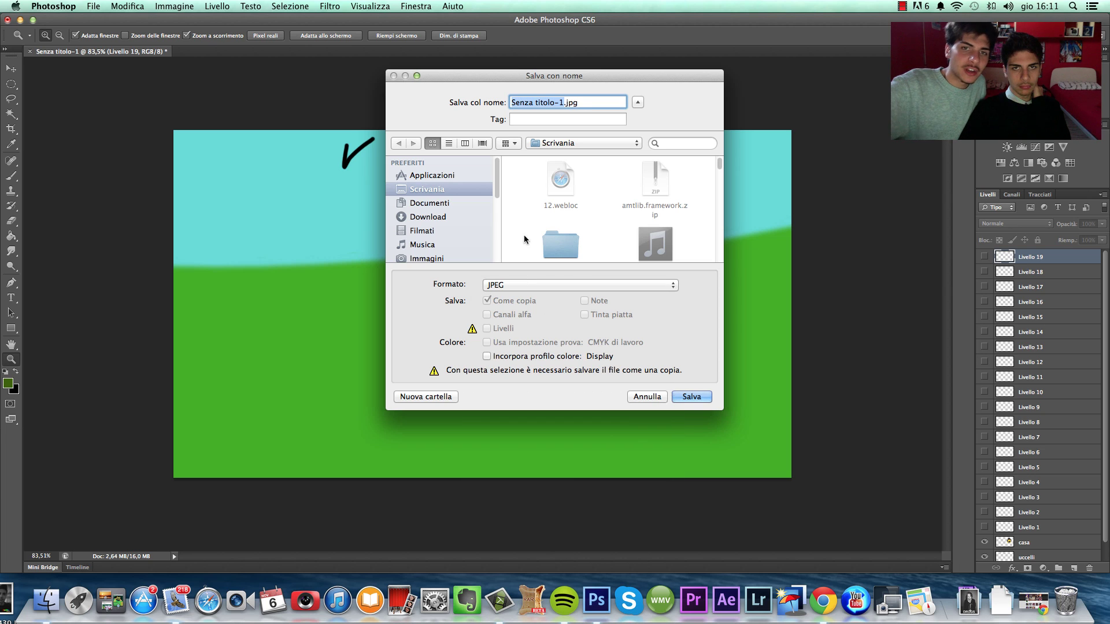
left_click(508, 285)
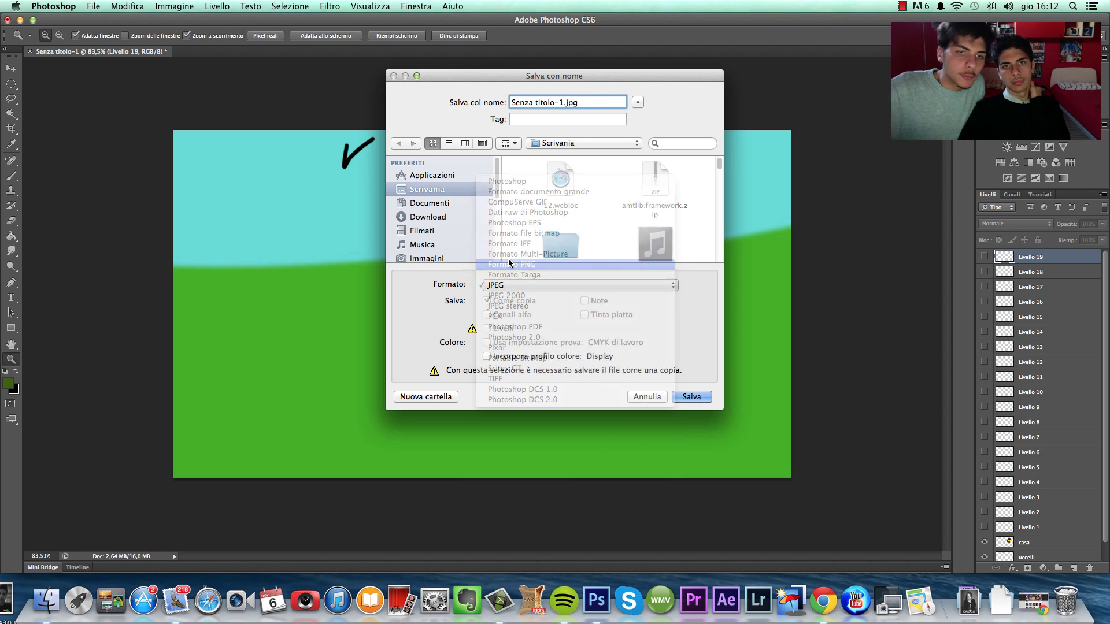
left_click(509, 258)
left_click(566, 102)
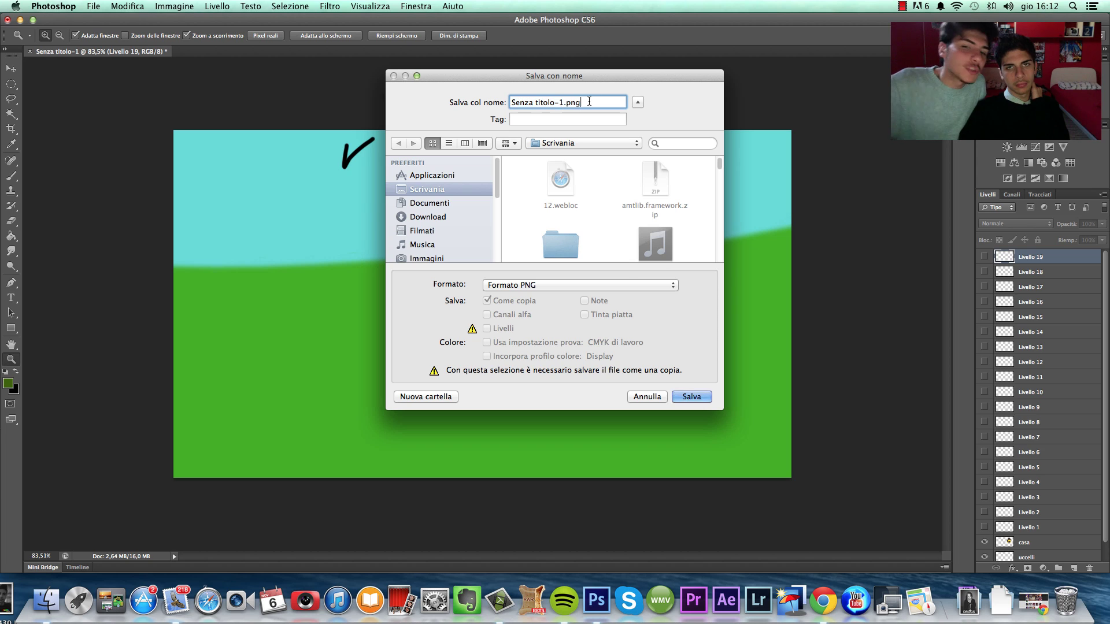
left_click(581, 102)
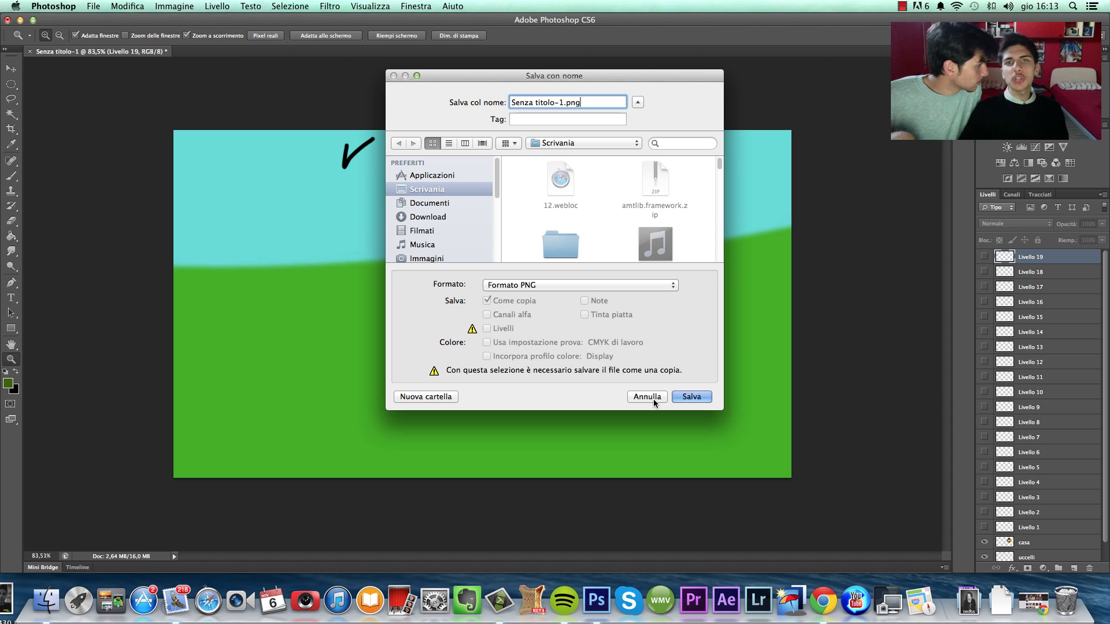
Cancel the save and hide the Livello 0 sky-and-hill background.
left_click(647, 397)
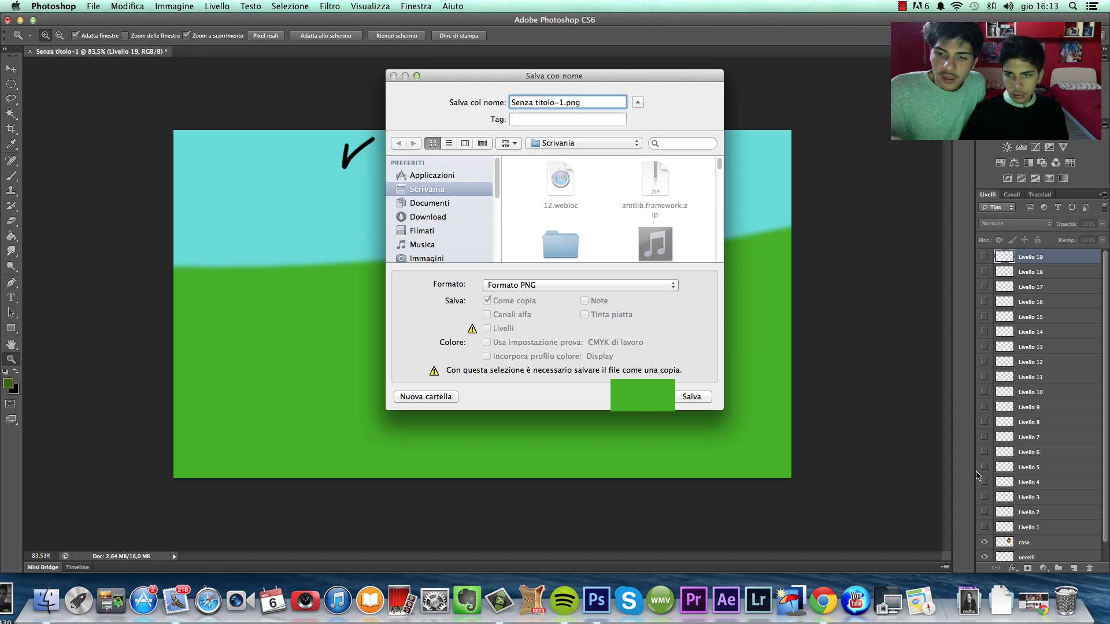
scroll(985, 536, "down", 2)
left_click(983, 555)
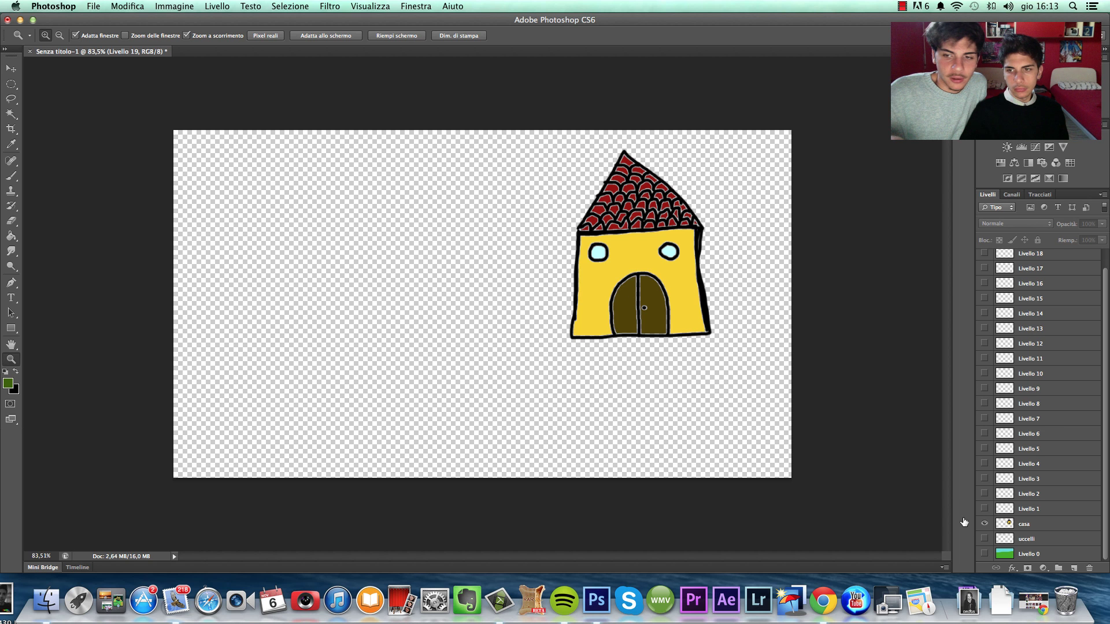
Save the casa layer alone as casa.png in Formato PNG to Scrivania.
left_click(1005, 523)
left_click_drag(721, 329, 595, 332)
key("super+0")
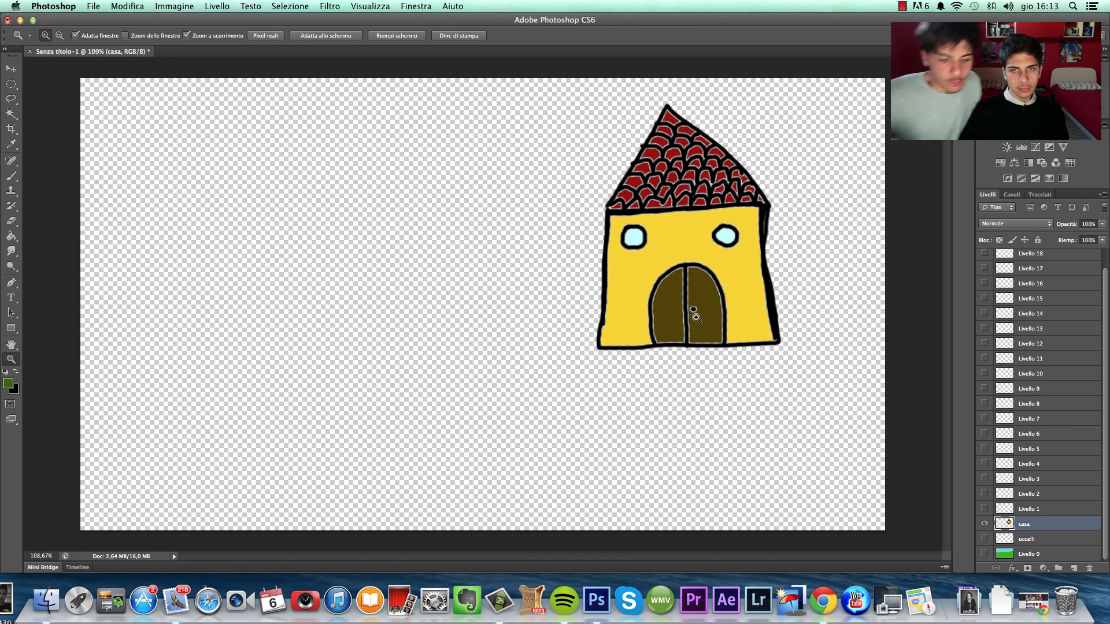
key("super+s")
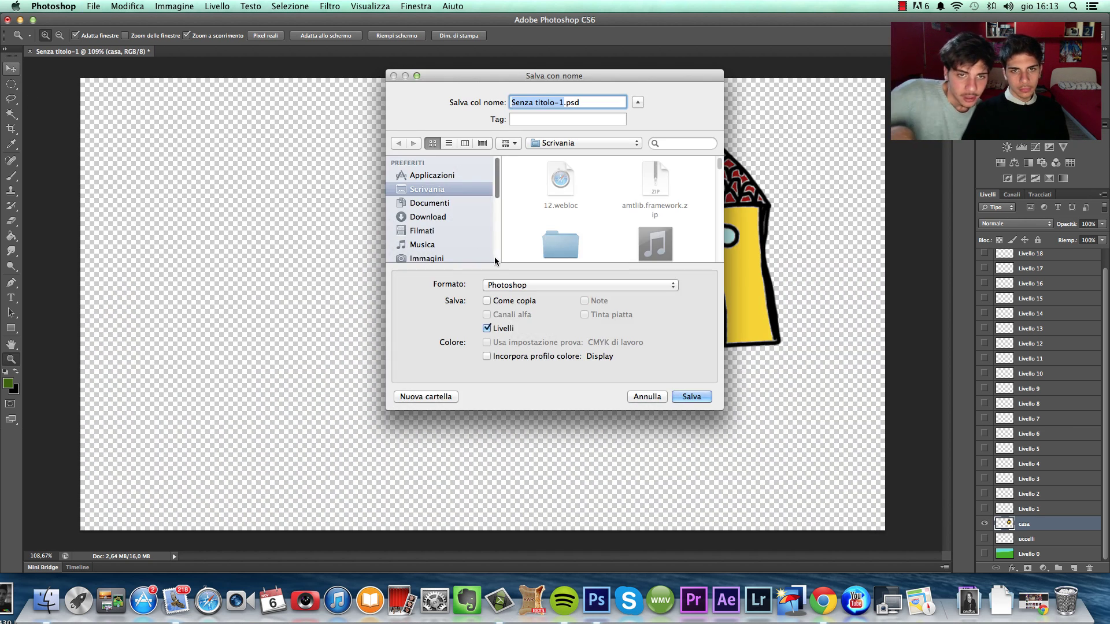
left_click(507, 286)
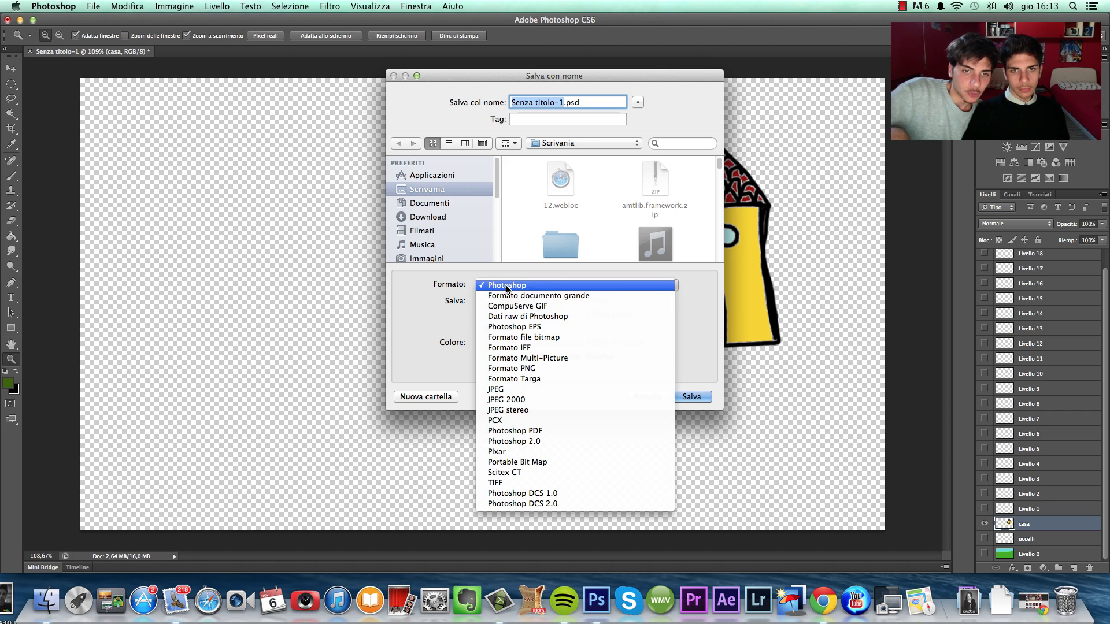
left_click(527, 369)
type("casa.png")
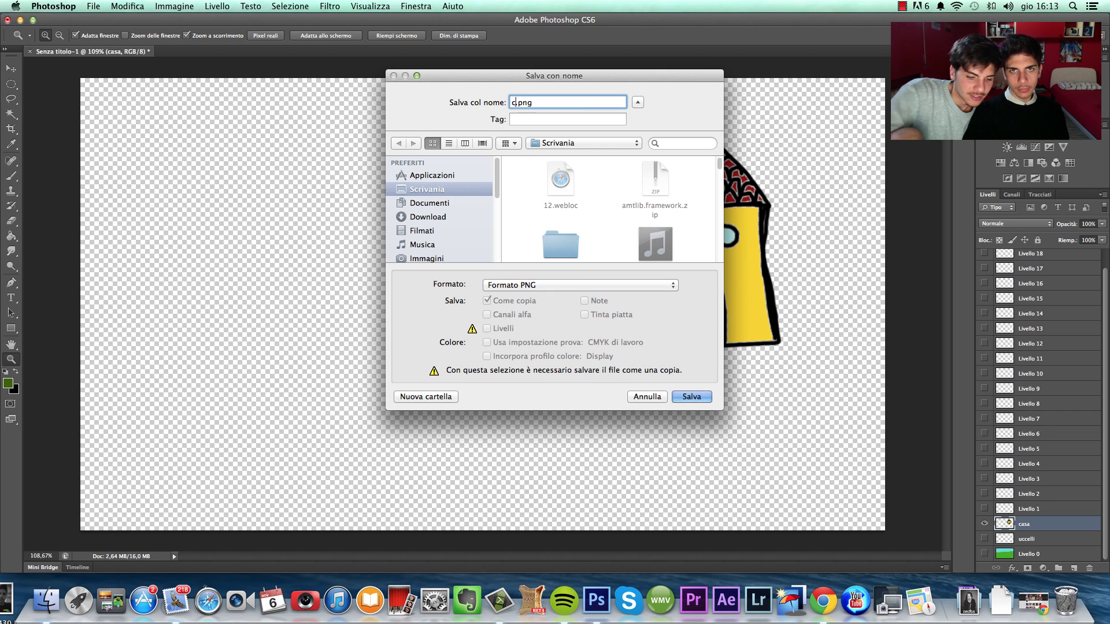
left_click(691, 397)
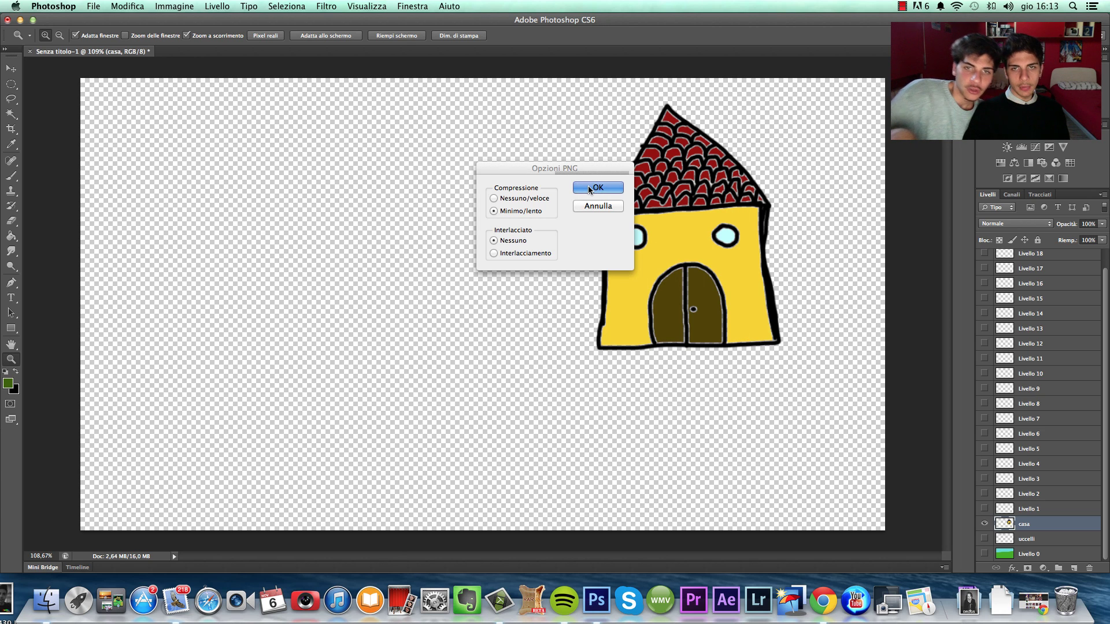
left_click(588, 185)
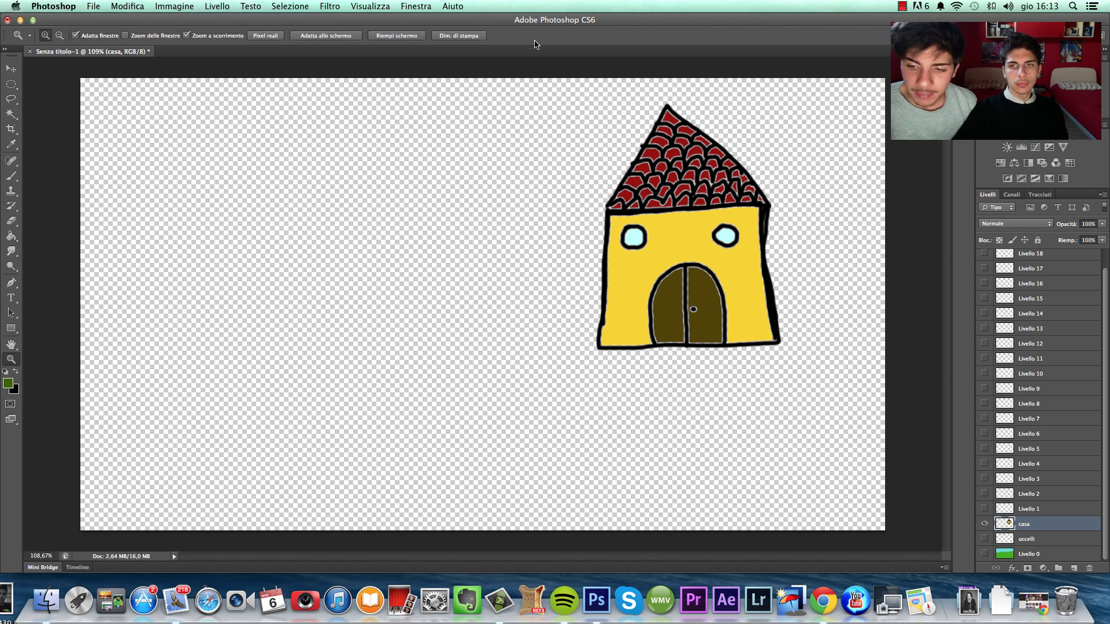
Hide casa, show Livello 0 again, and drag casa.png from the desktop onto the canvas.
left_click(985, 524)
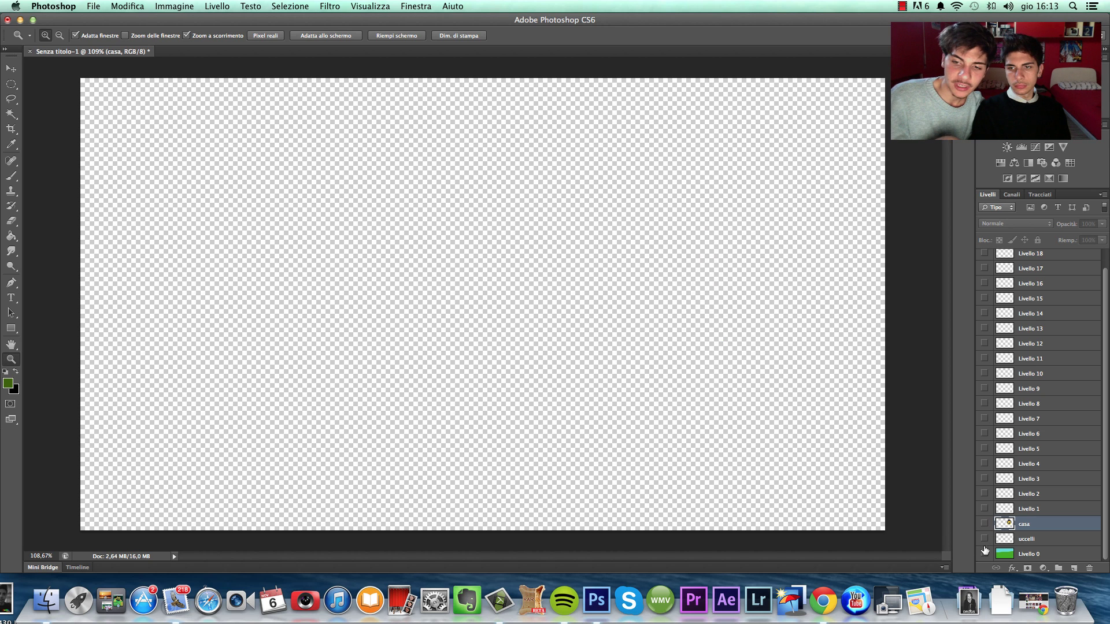
left_click(984, 554)
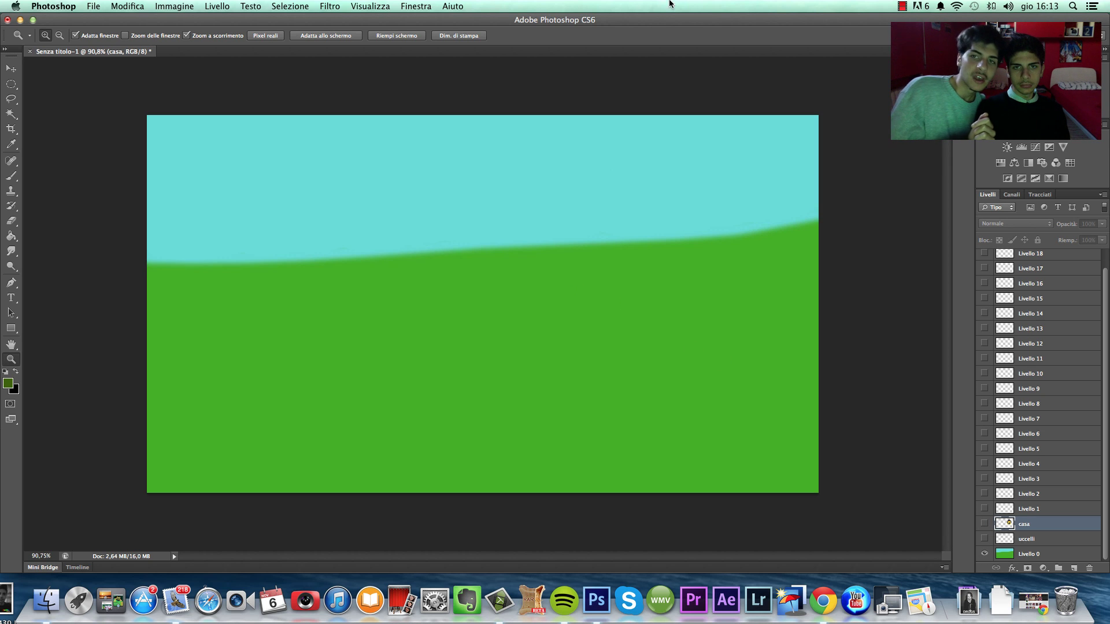
left_click_drag(685, 19, 475, 221)
left_click_drag(939, 162, 232, 504)
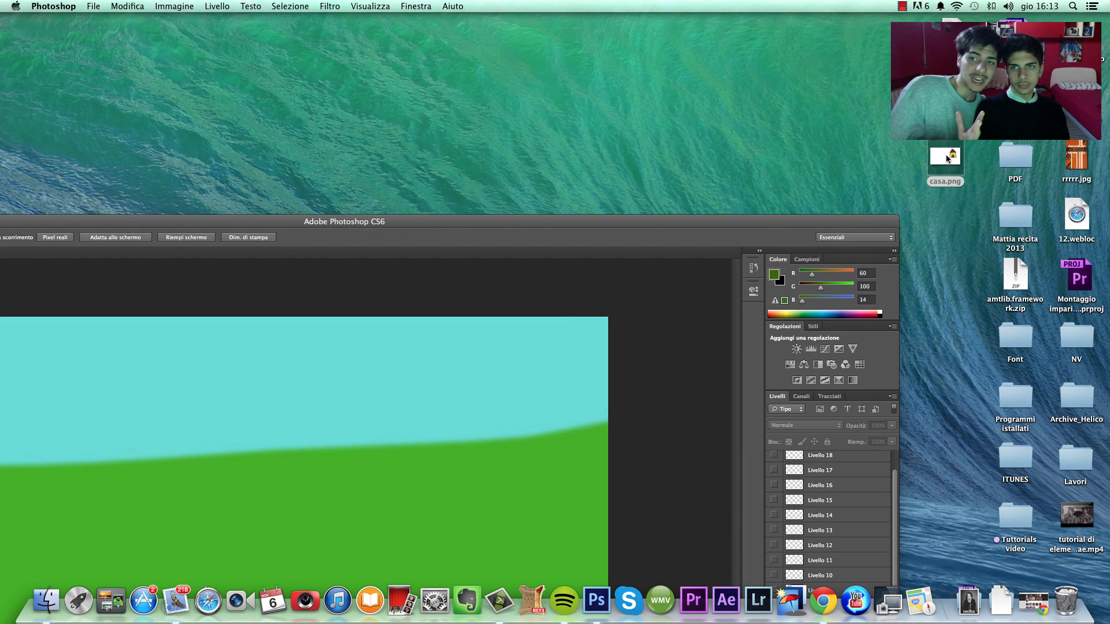
left_click_drag(494, 227, 719, 59)
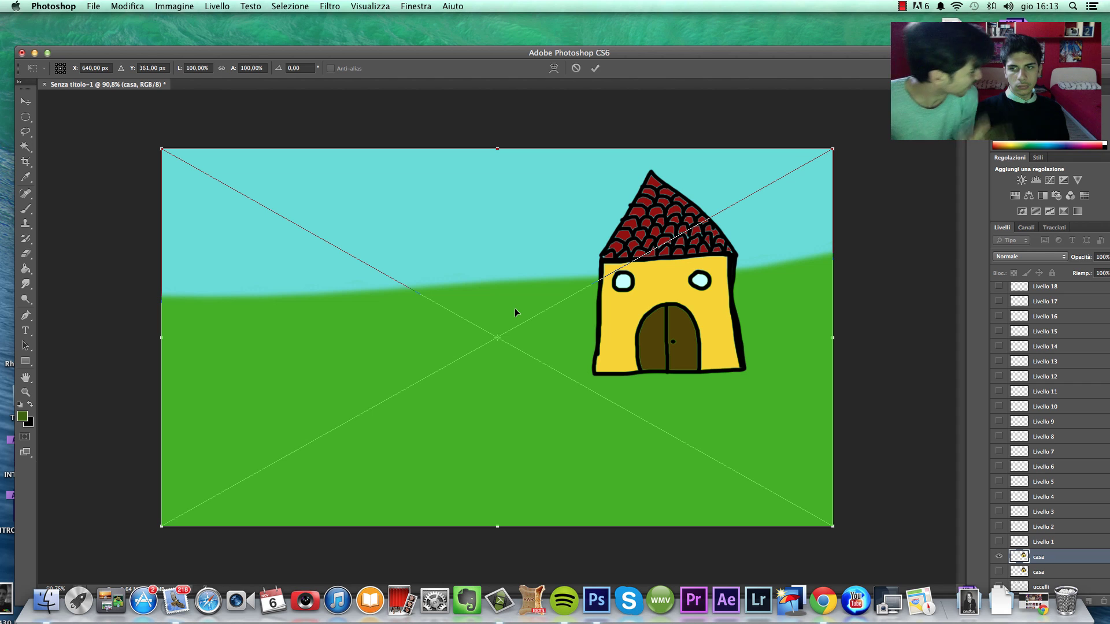
Commit the placed casa.png and start a Save As copy in Formato JPEG.
key("super+shift+s")
left_click(520, 285)
left_click(520, 391)
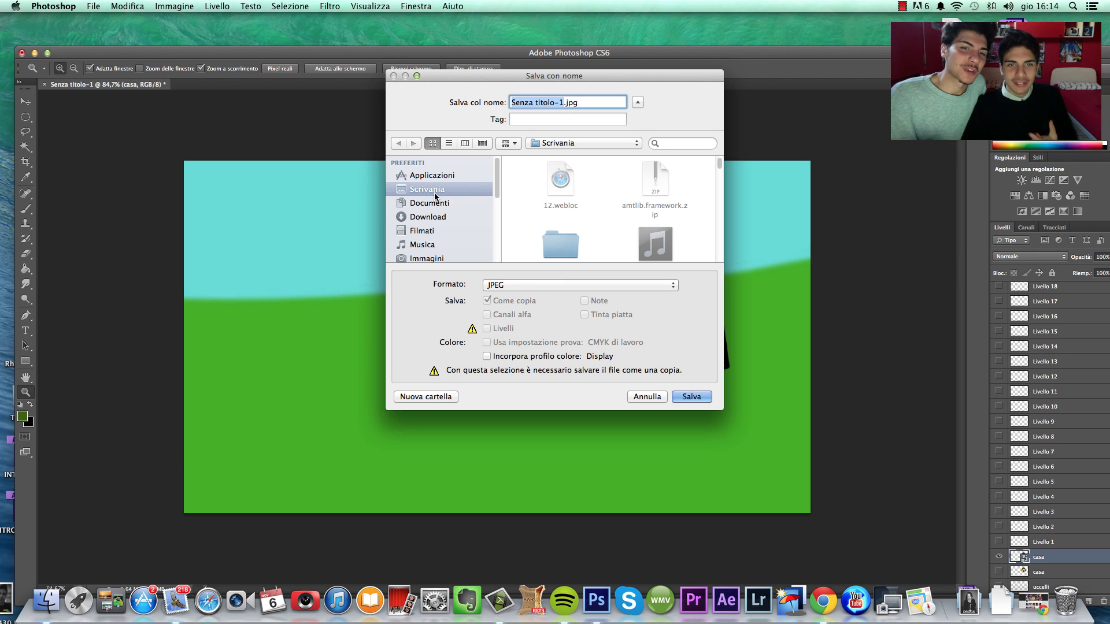
Save as Senza titolo-1.jpg, keeping JPEG quality at 12 (Massima).
left_click(691, 397)
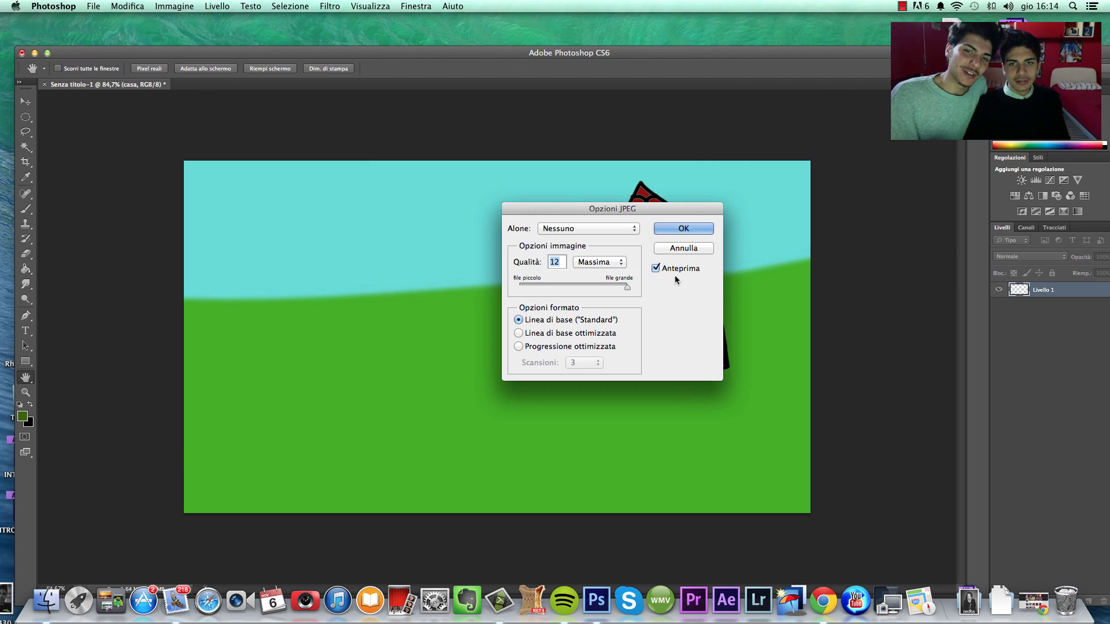
mouse_move(629, 287)
left_mouse_down()
mouse_move(525, 287)
mouse_move(727, 278)
left_mouse_up()
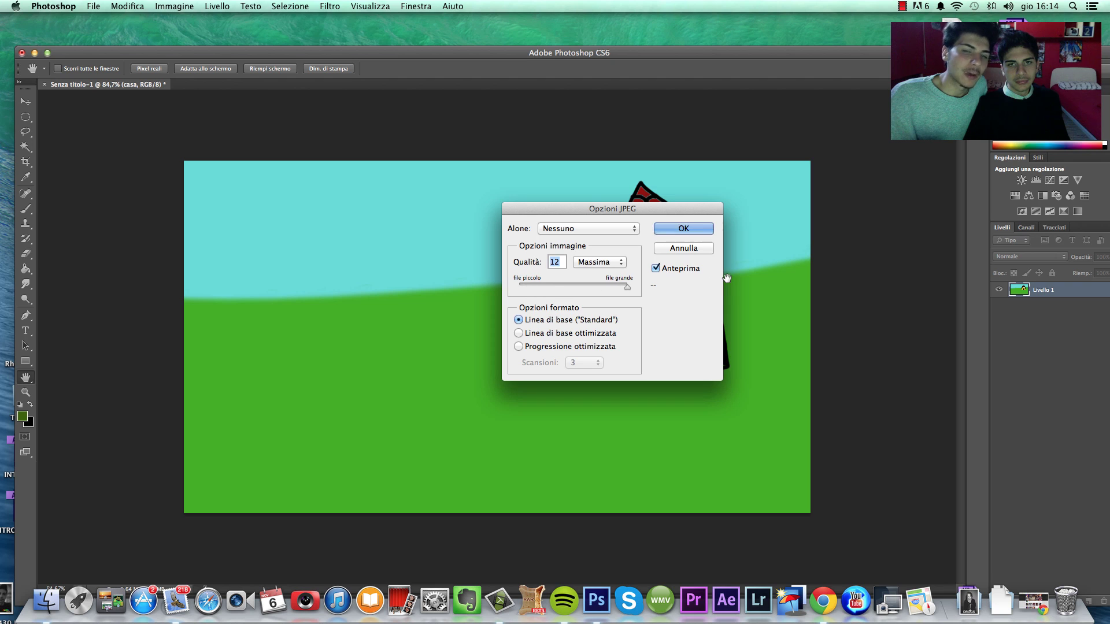